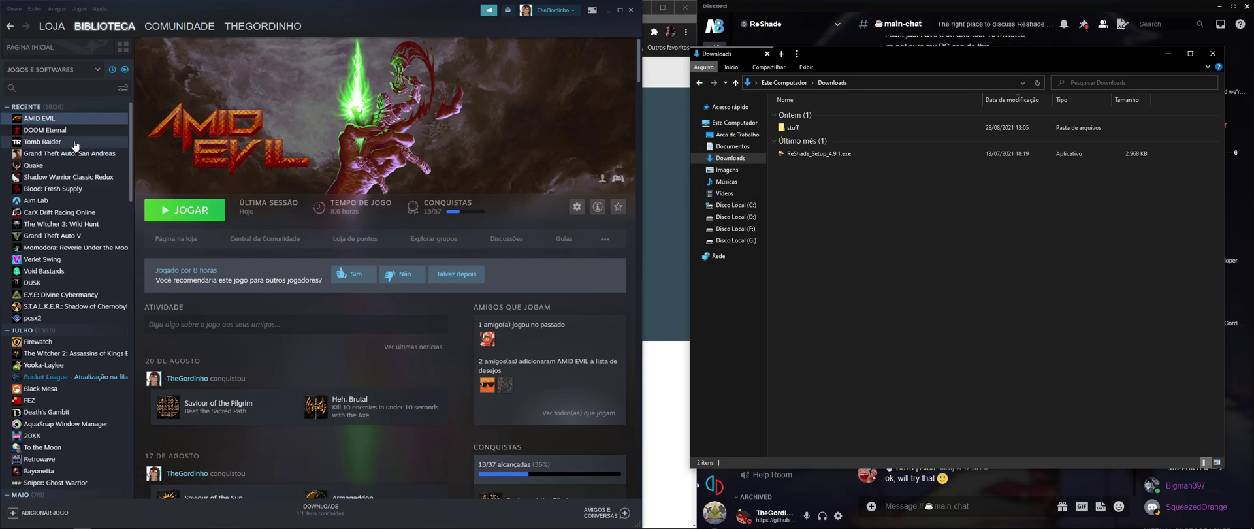
- Launch the ReShade installer and select steamapps/common/Amid Evil/AmidEvil.exe as the target game
{"action": "left_click", "coordinate": [51, 130]}
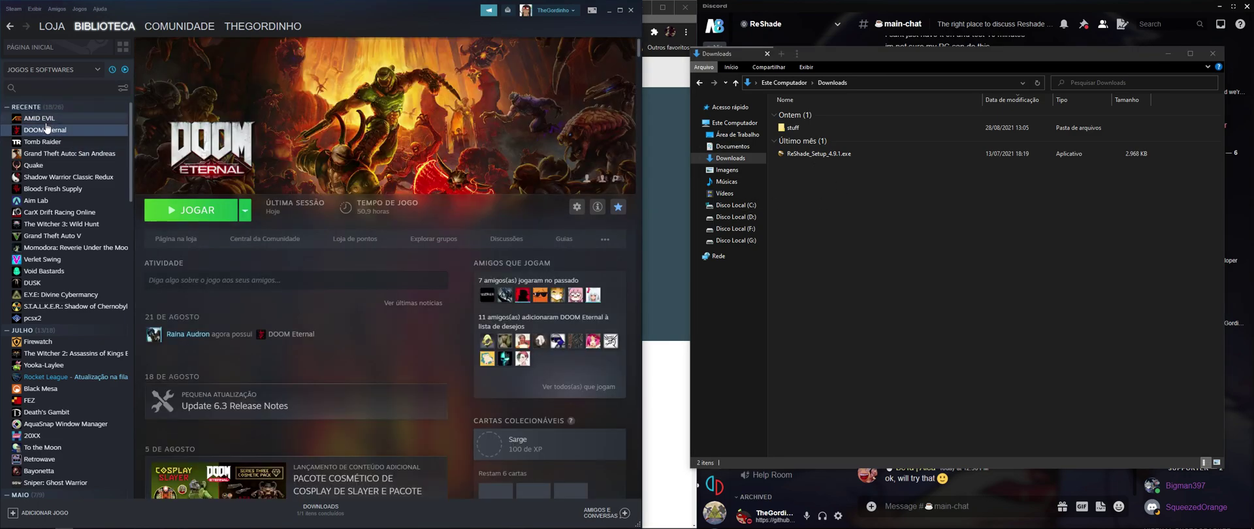
{"action": "left_click", "coordinate": [46, 123]}
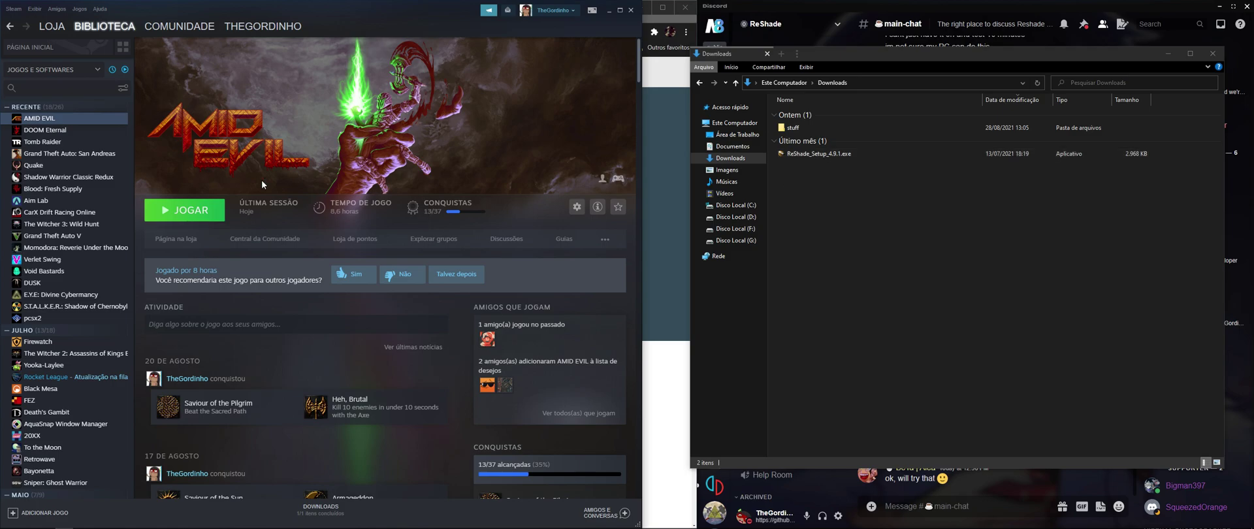
{"action": "double_click", "coordinate": [827, 151]}
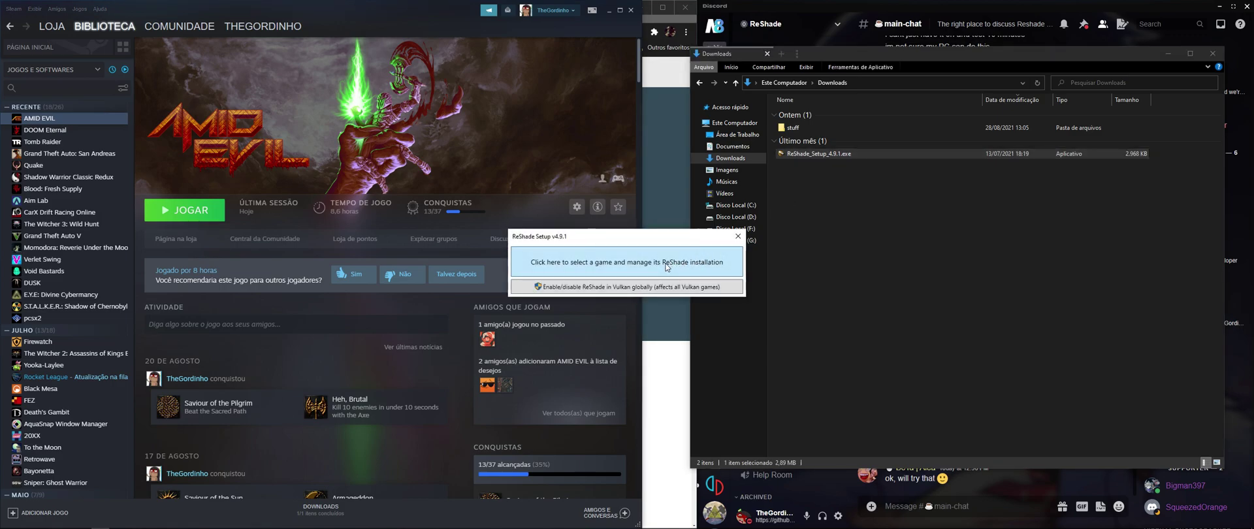
{"action": "left_click", "coordinate": [667, 267]}
{"action": "left_click", "coordinate": [721, 371]}
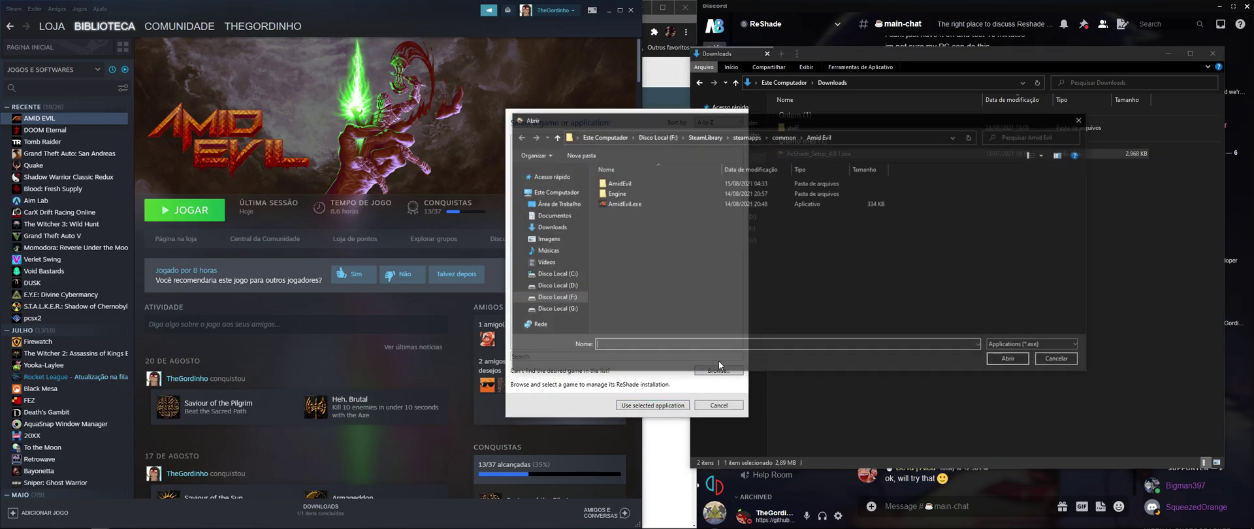
{"action": "left_click", "coordinate": [746, 136]}
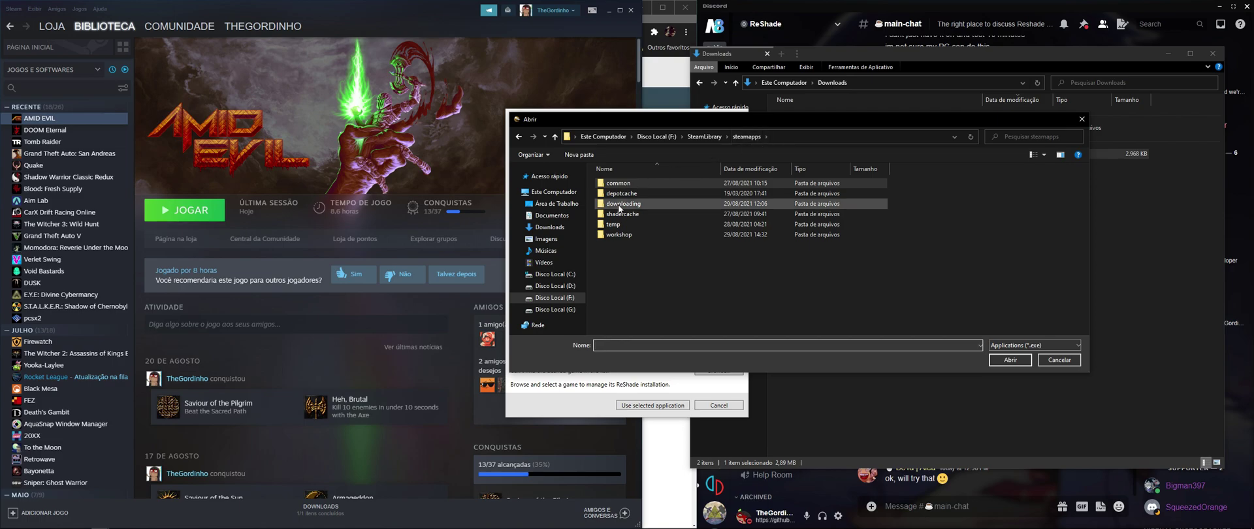
{"action": "double_click", "coordinate": [623, 185]}
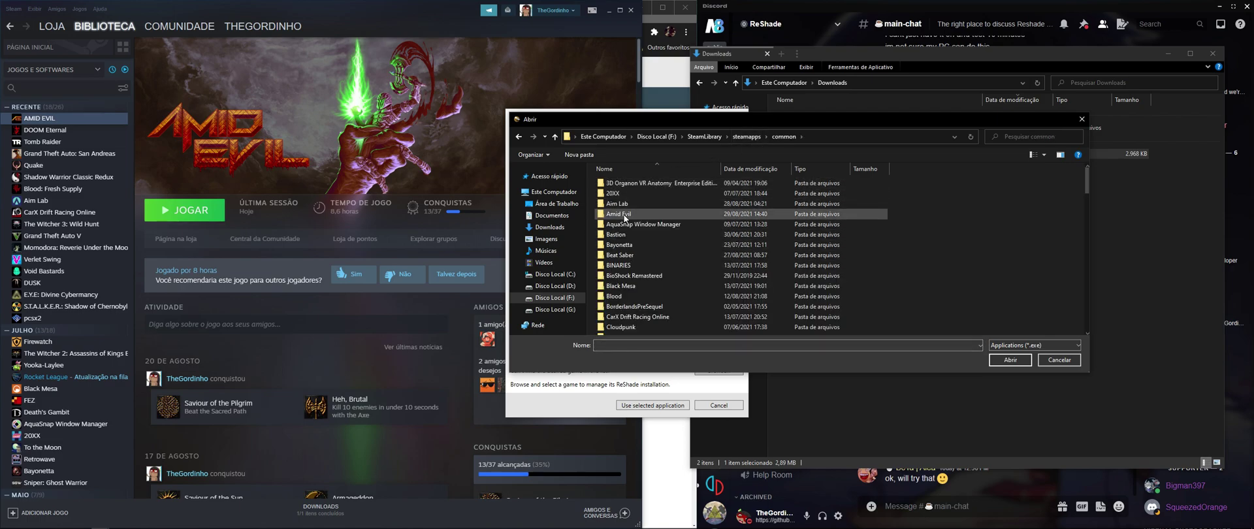
{"action": "double_click", "coordinate": [622, 216]}
{"action": "left_click", "coordinate": [624, 206]}
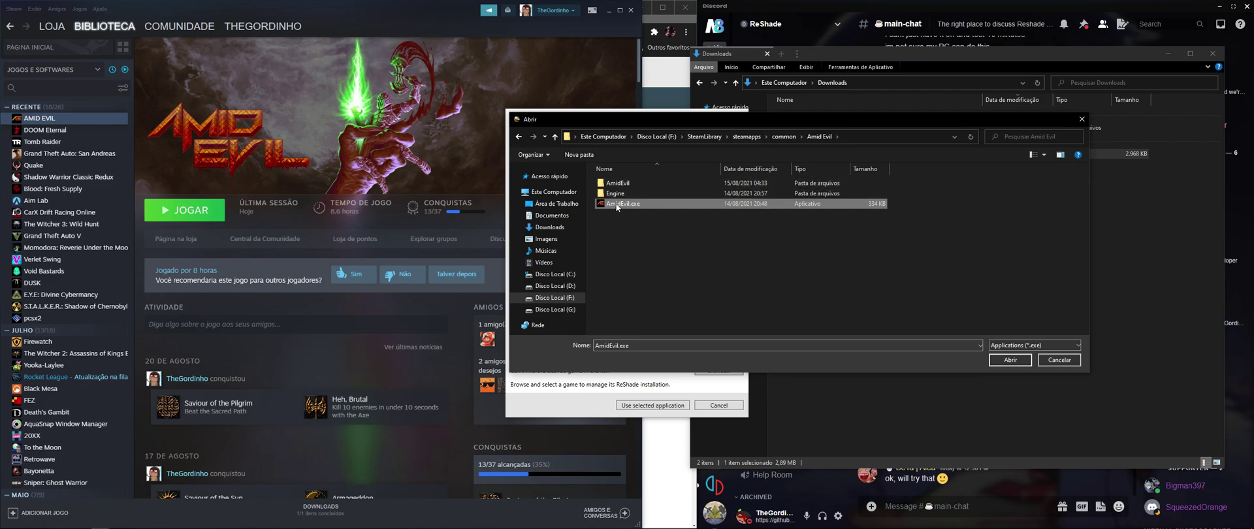
- Confirm AmidEvil.exe, choose Direct3D 10/11/12, install the checked effect packages and accept default settings
{"action": "left_click", "coordinate": [1009, 362]}
{"action": "left_click", "coordinate": [594, 287]}
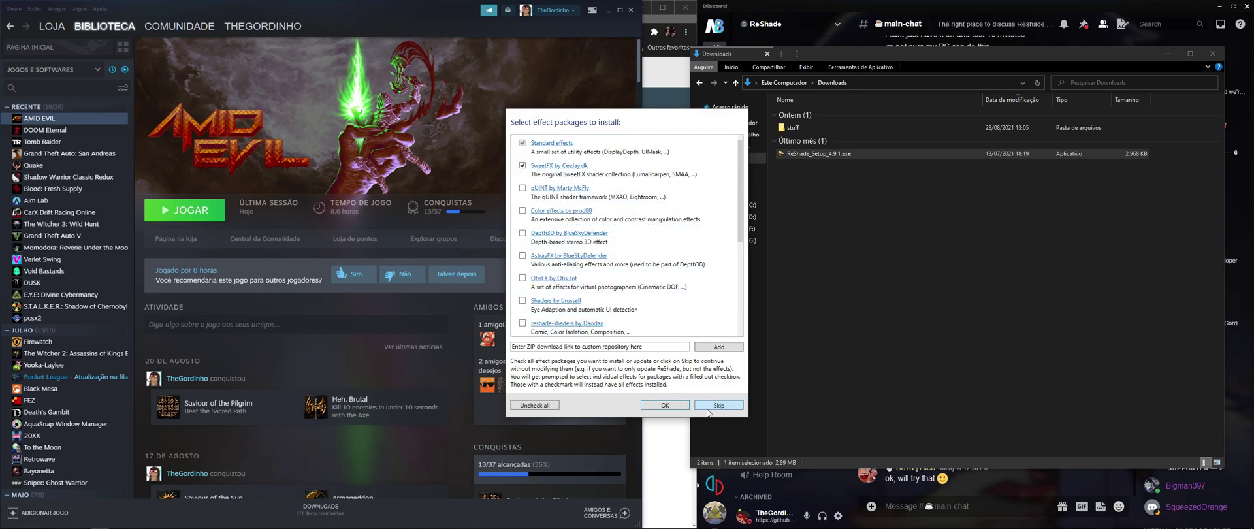
{"action": "left_click", "coordinate": [665, 405]}
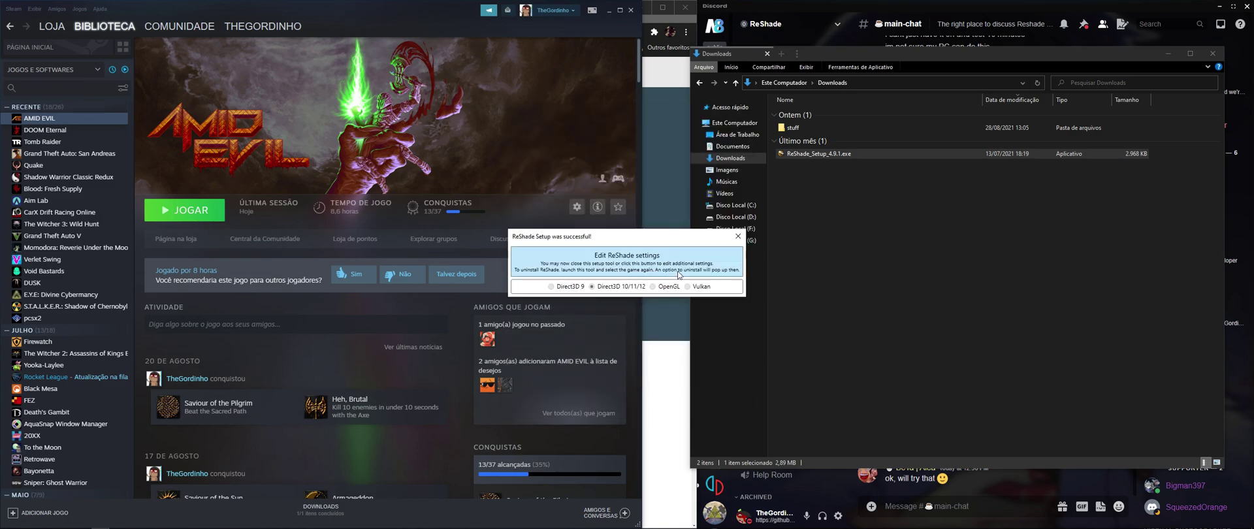
{"action": "left_click", "coordinate": [709, 270]}
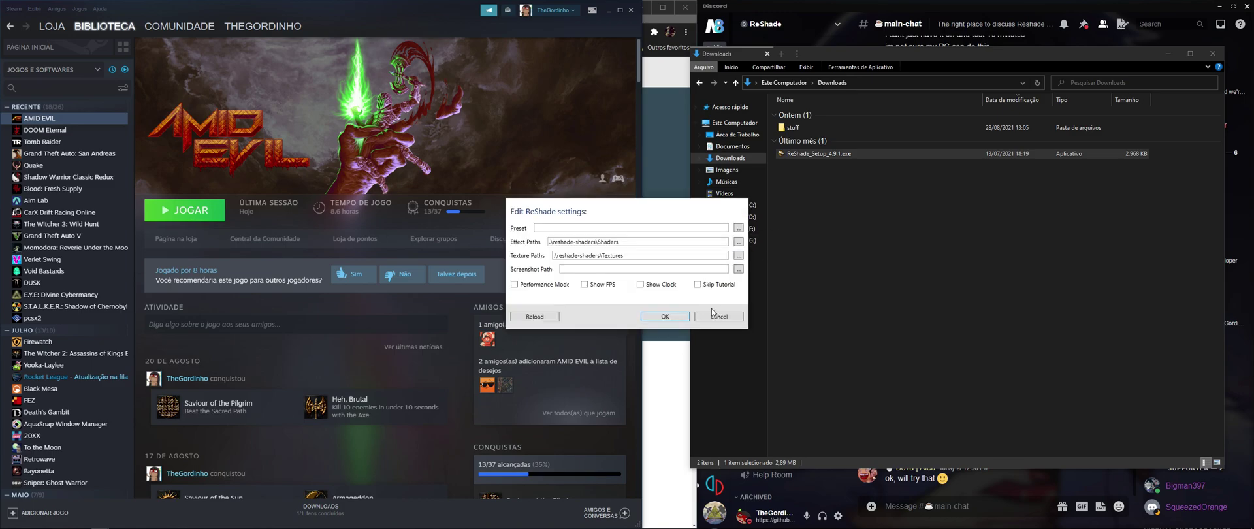
{"action": "left_click", "coordinate": [674, 320]}
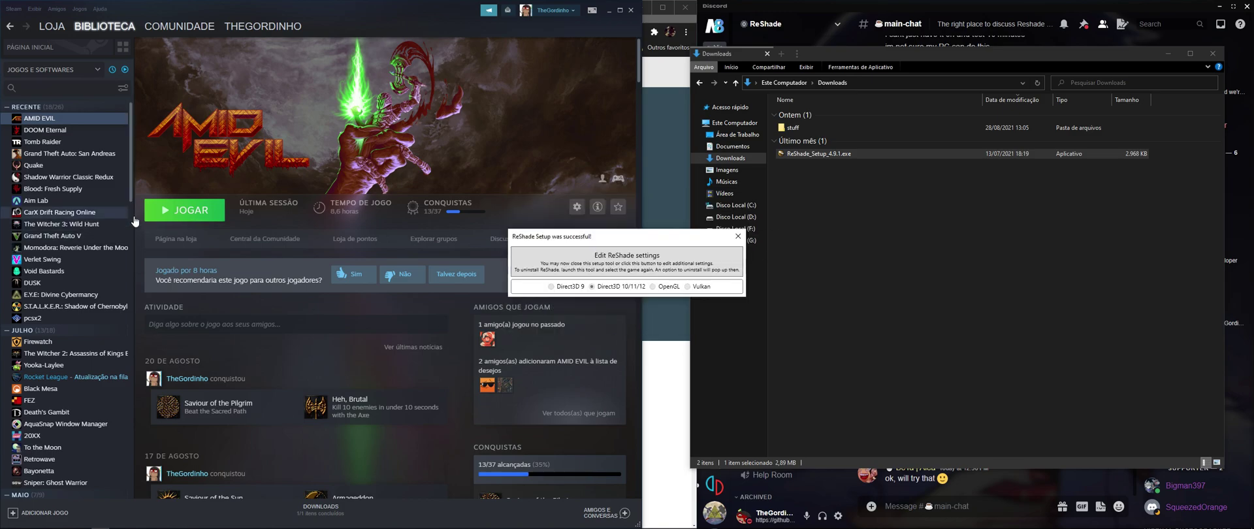
- Close ReShade setup, test-launch Amid Evil from Steam, then close the game window
{"action": "left_click", "coordinate": [738, 236]}
{"action": "left_click", "coordinate": [184, 210]}
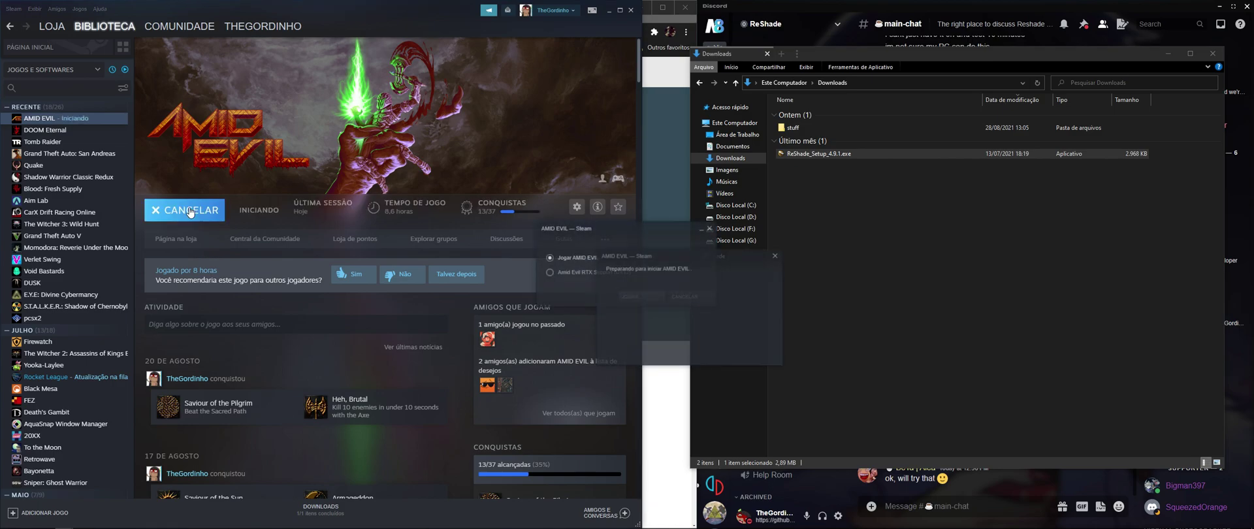
{"action": "left_click", "coordinate": [633, 299]}
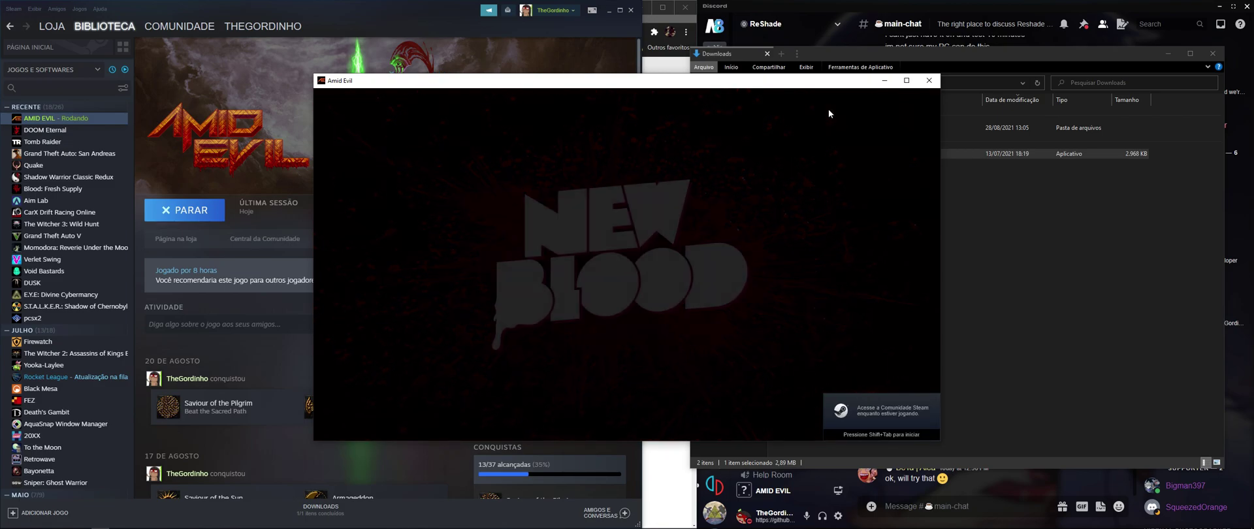
{"action": "left_click", "coordinate": [929, 81]}
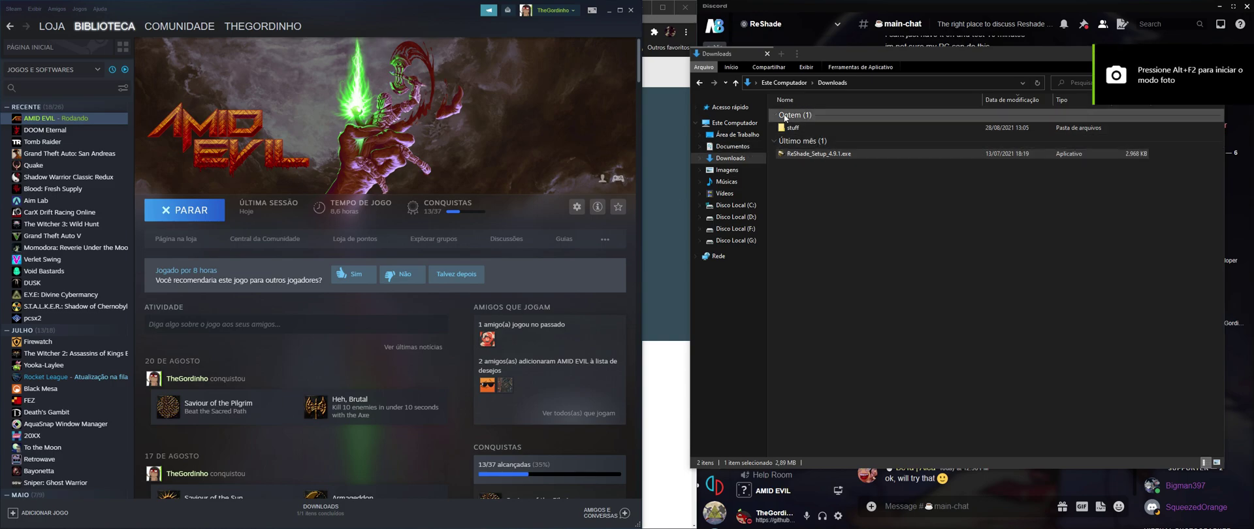
- Open AMID EVIL's Steam properties, then relaunch the game from the library
{"action": "right_click", "coordinate": [41, 119]}
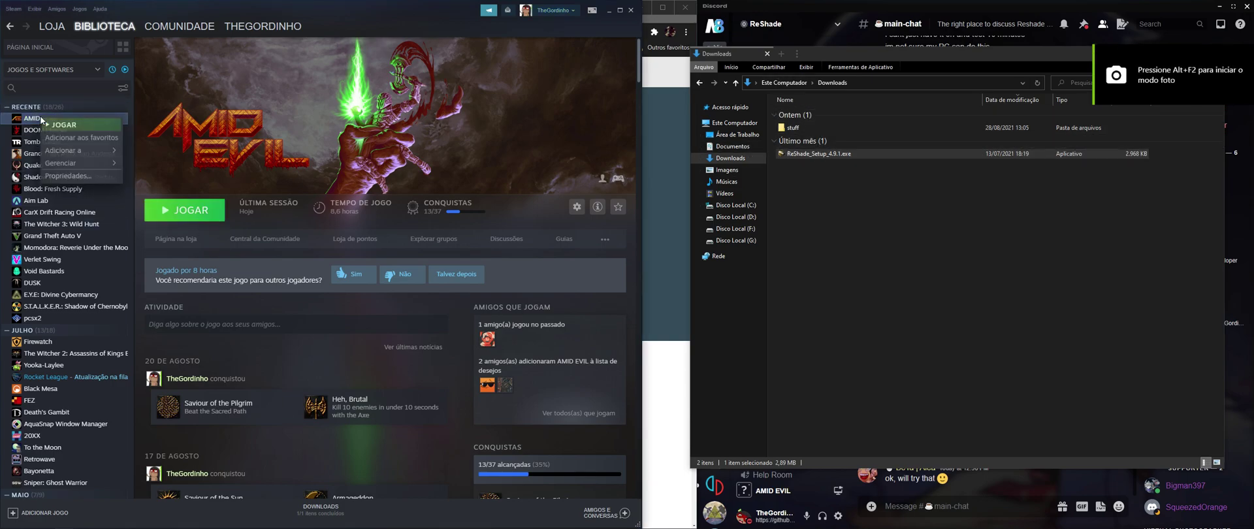
{"action": "left_click", "coordinate": [73, 177]}
{"action": "left_click", "coordinate": [573, 129]}
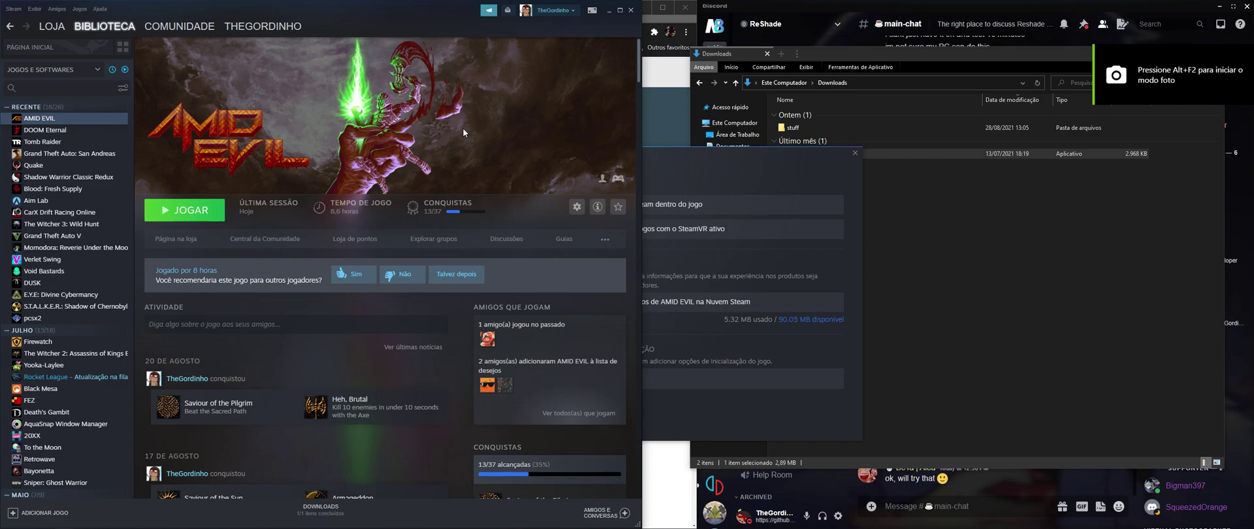
{"action": "left_click", "coordinate": [200, 213]}
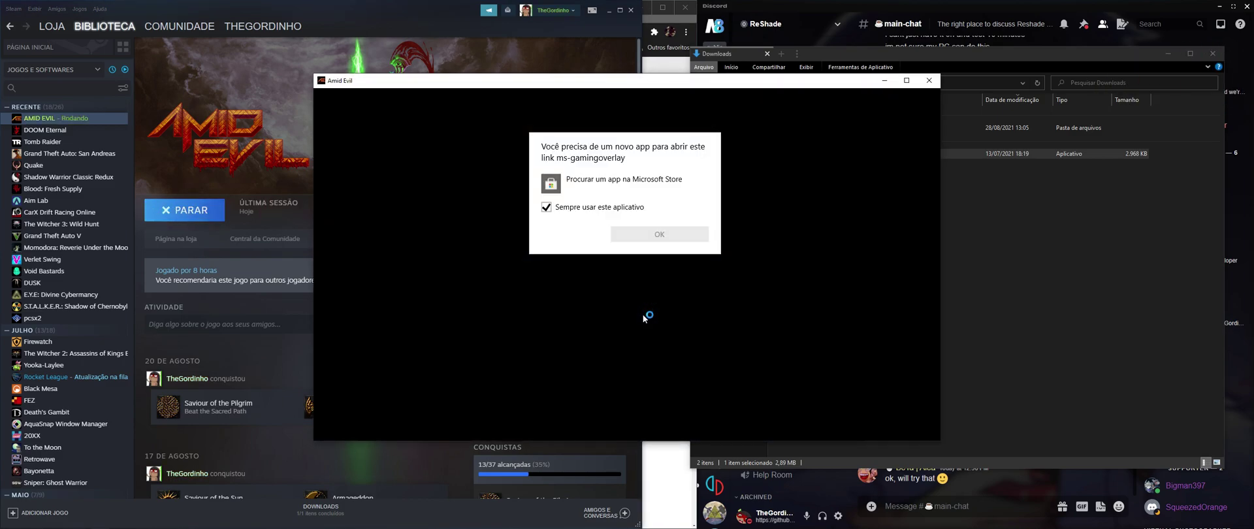
{"action": "left_click", "coordinate": [654, 312]}
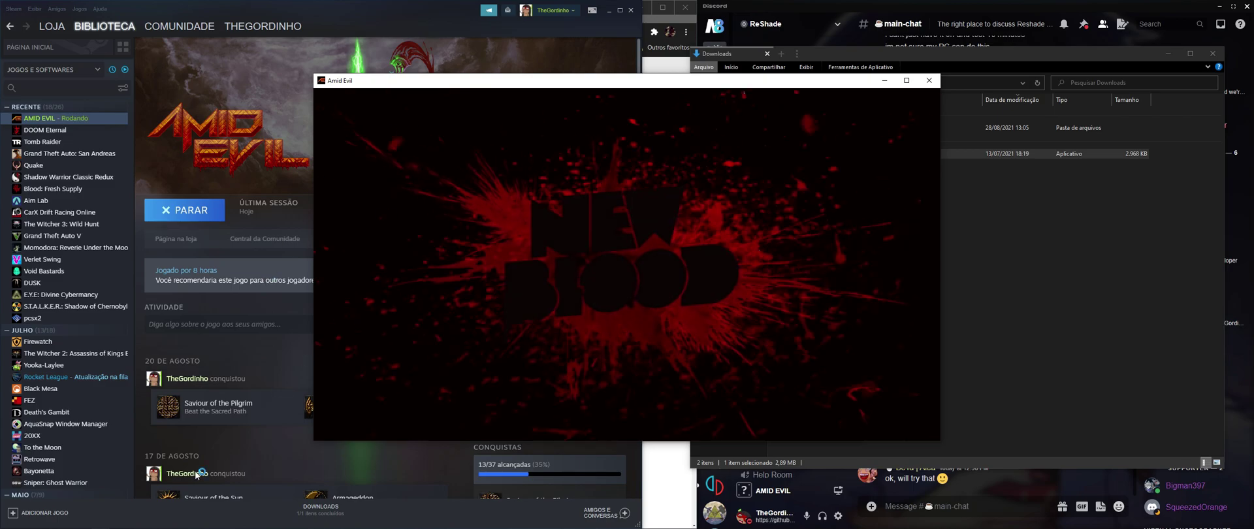
- Open Task Manager over the running game and move it to the right side
{"action": "key", "text": "super"}
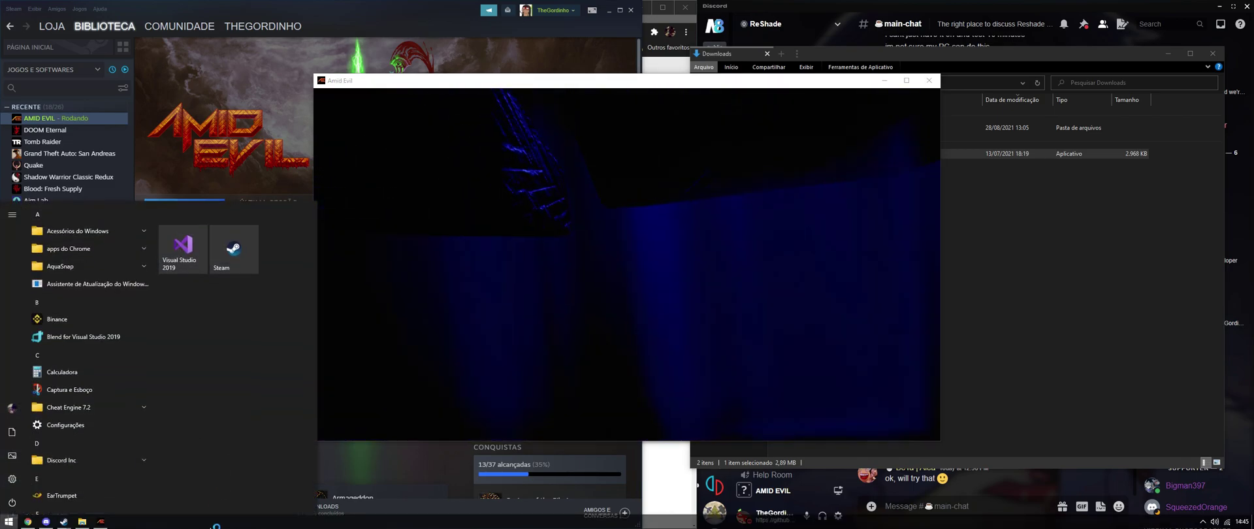
{"action": "right_click", "coordinate": [320, 526]}
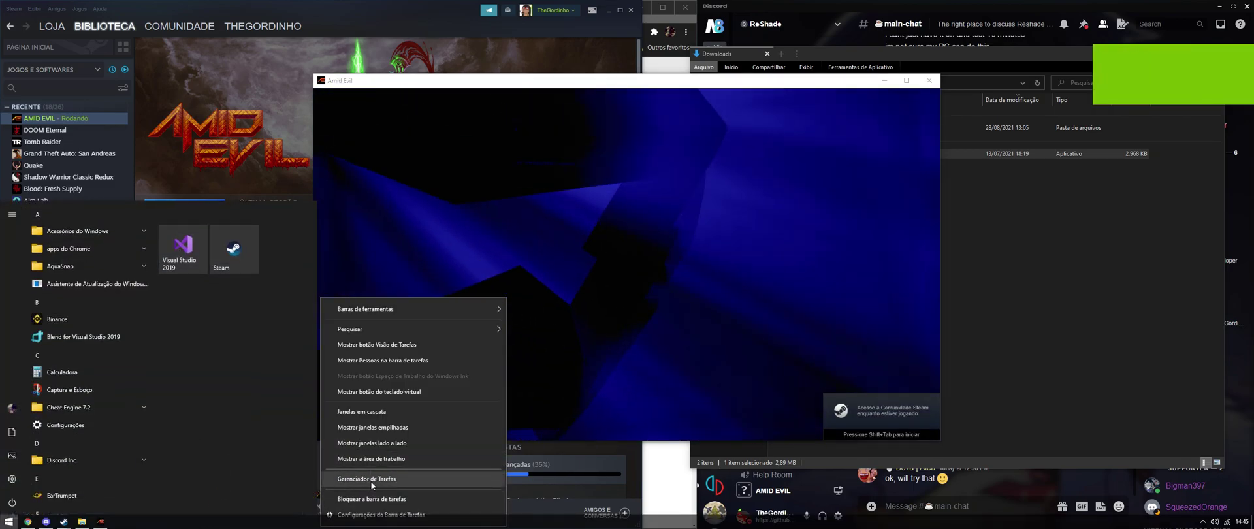
{"action": "left_click", "coordinate": [370, 480]}
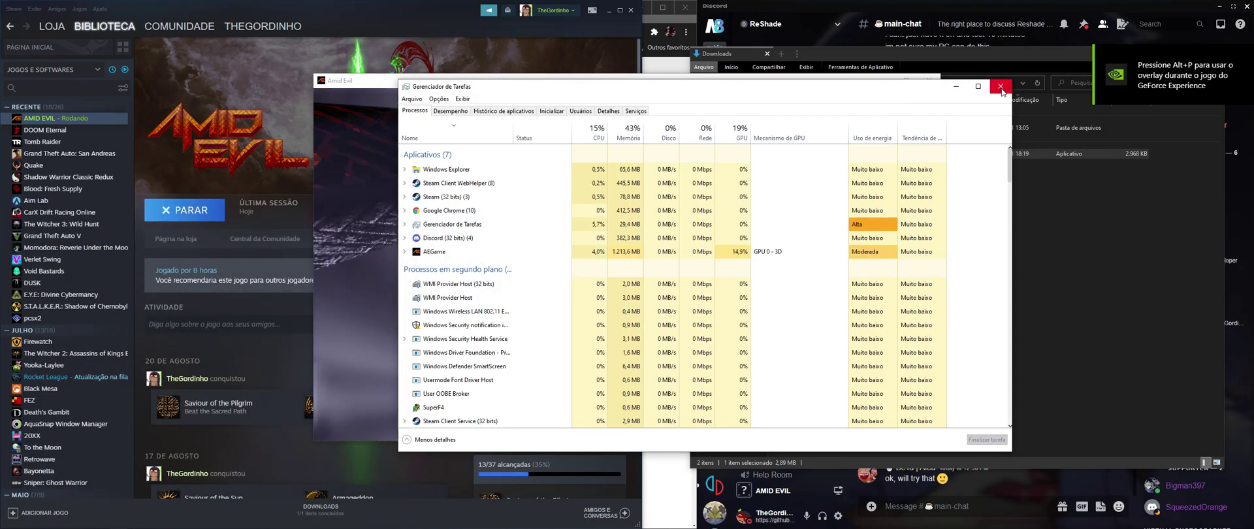
{"action": "left_click", "coordinate": [1001, 86]}
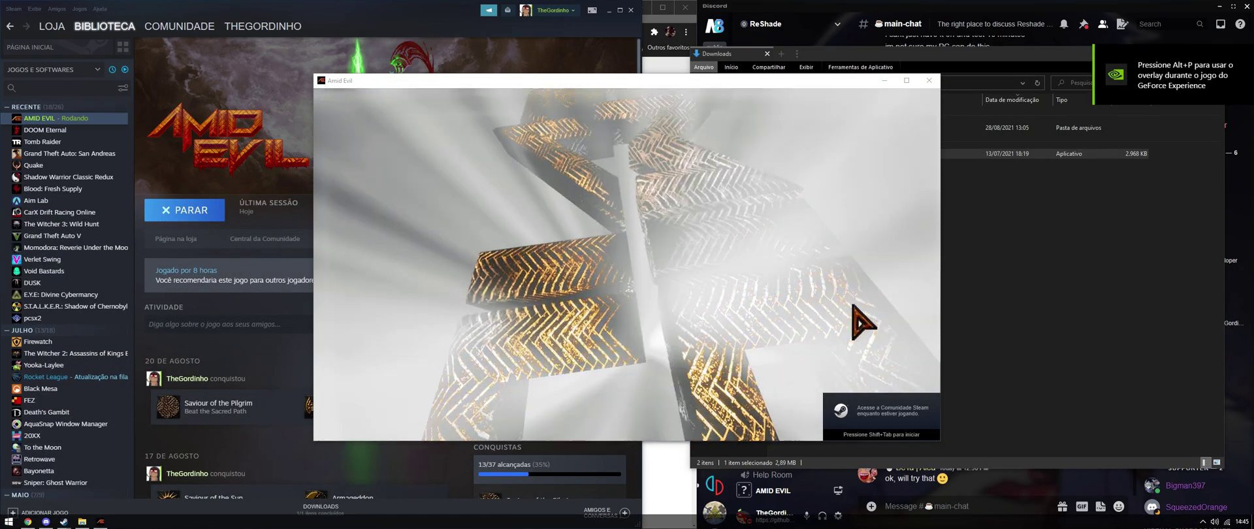
{"action": "key", "text": "ctrl+shift+Escape"}
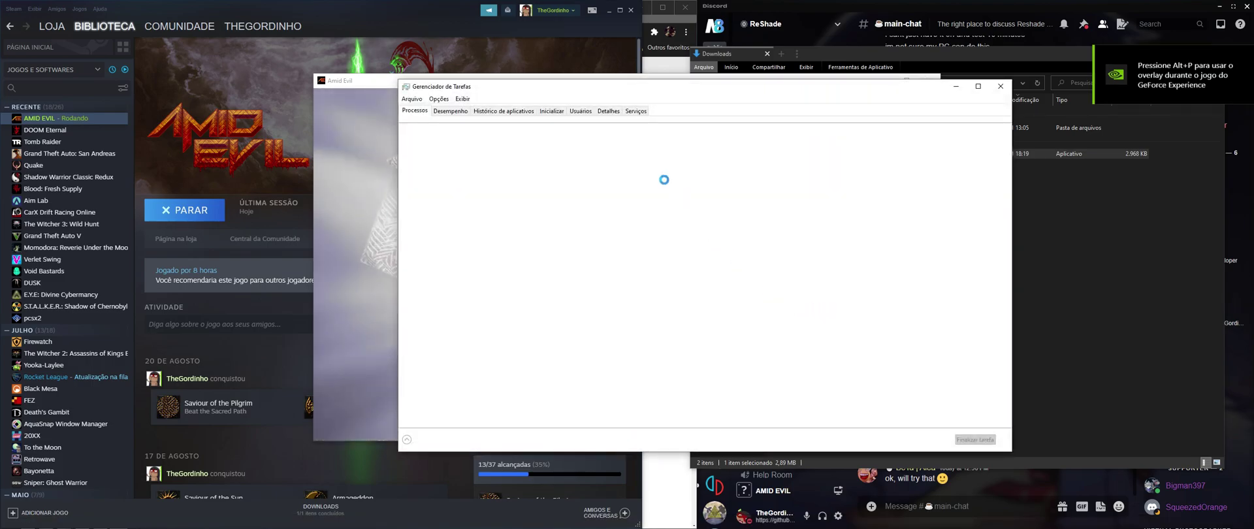
{"action": "left_click_drag", "start_coordinate": [609, 87], "coordinate": [854, 101]}
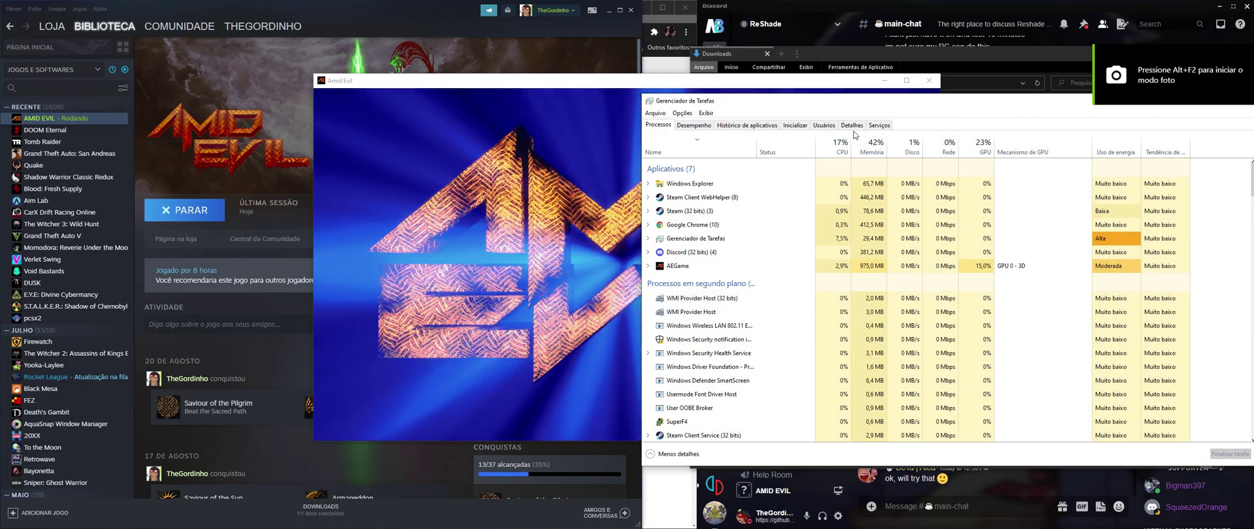
- In the Details list, select AmidEvil-Win64-Shipping.exe and AmidEvil.exe, then bring Downloads forward
{"action": "left_click", "coordinate": [852, 125]}
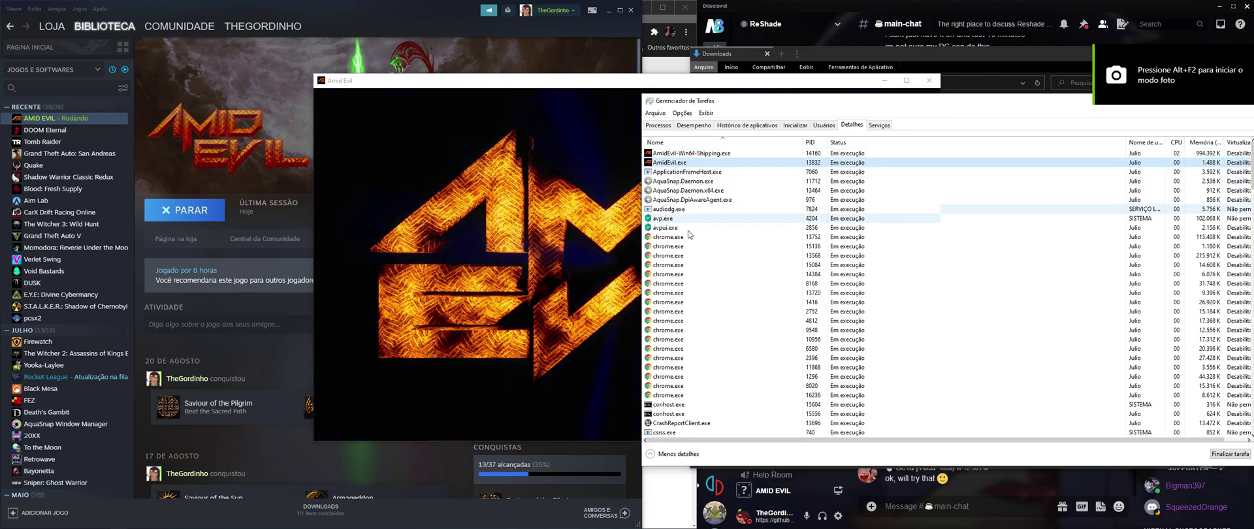
{"action": "left_click", "coordinate": [692, 154]}
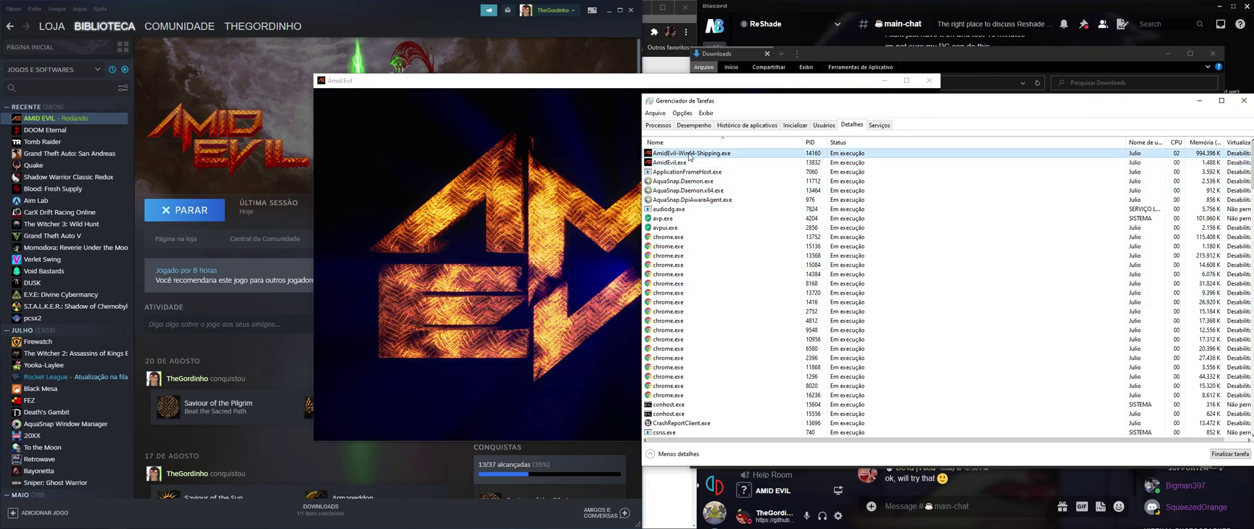
{"action": "left_click", "coordinate": [658, 163]}
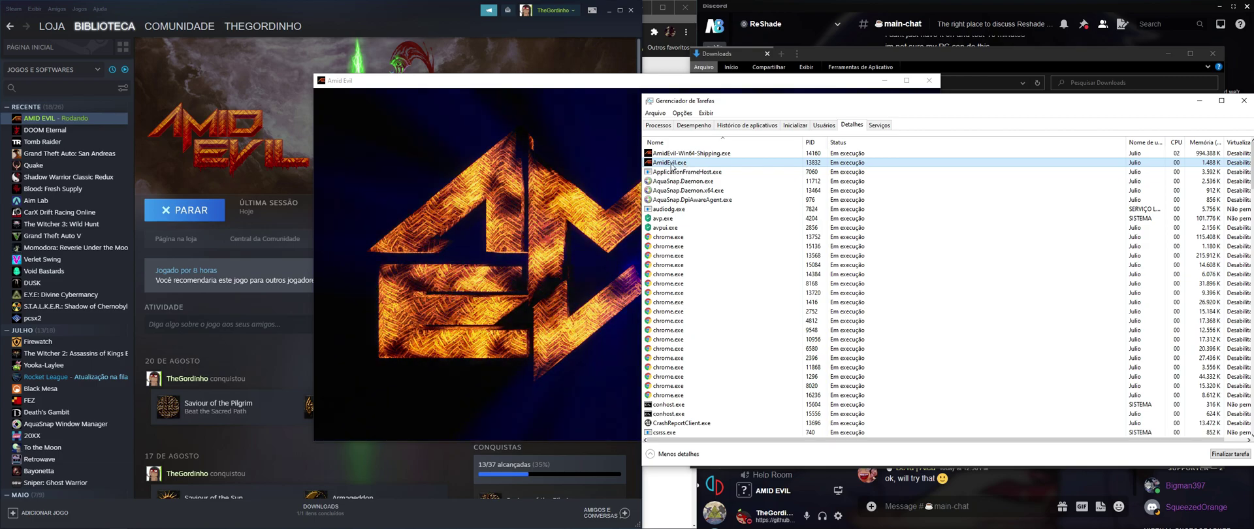
{"action": "left_click", "coordinate": [1002, 53]}
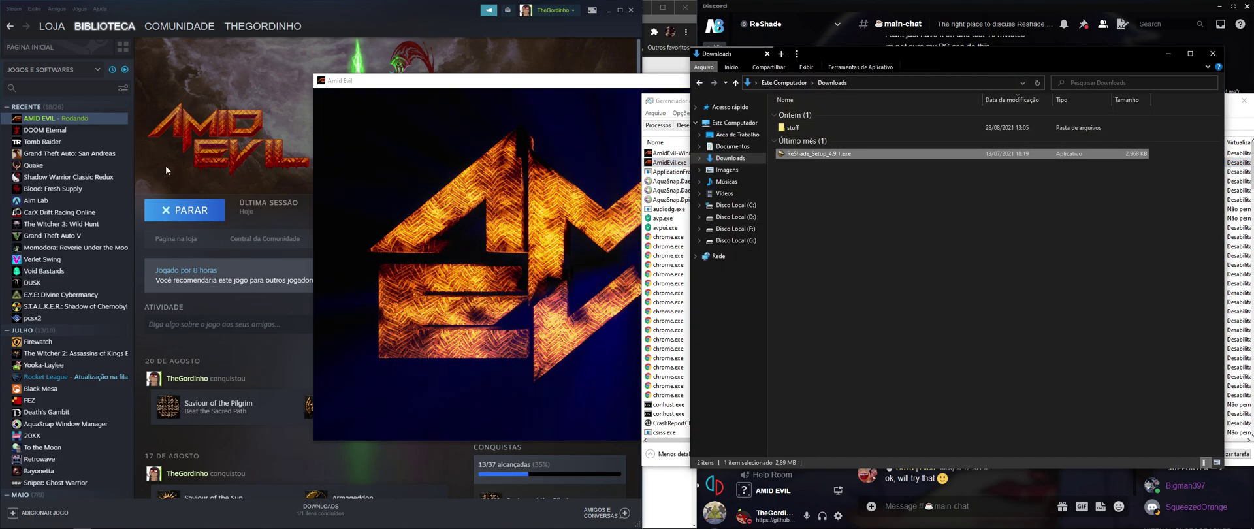
- Browse AMID EVIL's local files from Steam, check AmidEvil.exe and ReShade.ini, and dock Task Manager left
{"action": "right_click", "coordinate": [71, 119]}
{"action": "left_click", "coordinate": [98, 175]}
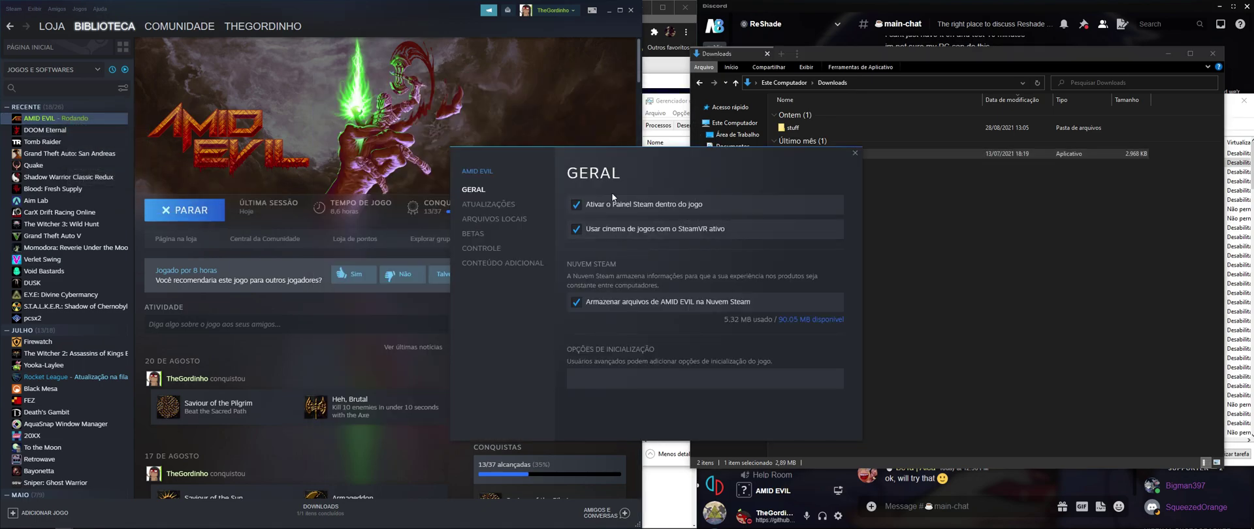
{"action": "left_click", "coordinate": [496, 218]}
{"action": "left_click", "coordinate": [785, 204]}
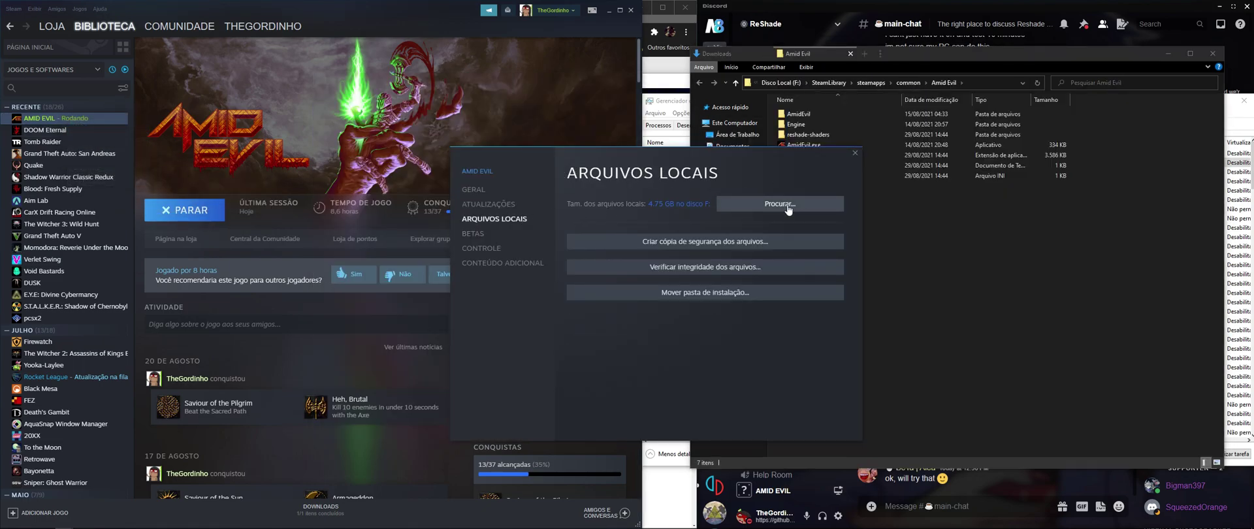
{"action": "left_click", "coordinate": [805, 145]}
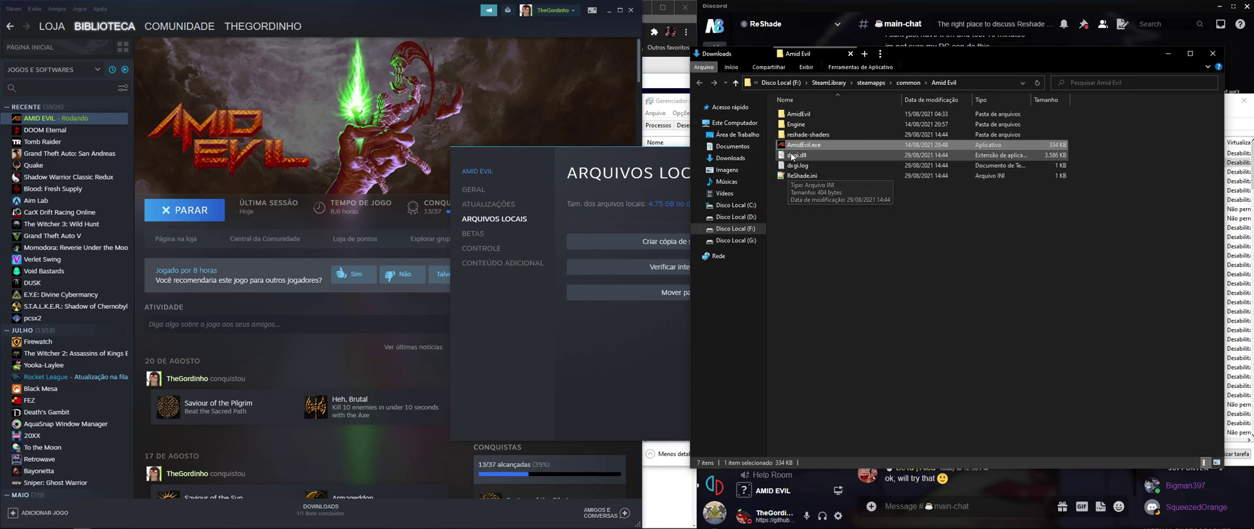
{"action": "left_click", "coordinate": [802, 176]}
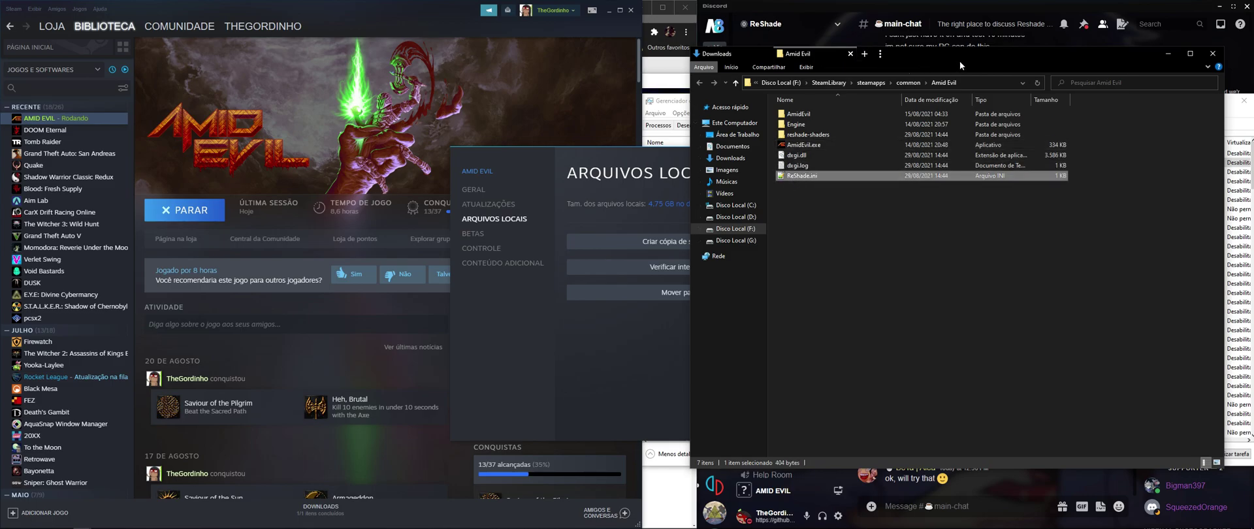
{"action": "left_click_drag", "start_coordinate": [961, 65], "coordinate": [967, 65]}
{"action": "left_click_drag", "start_coordinate": [667, 101], "coordinate": [100, 82]}
- Open the file location of AmidEvil-Win64-Shipping.exe from Task Manager, revealing the Binaries\Win64 folder
{"action": "left_click", "coordinate": [813, 145]}
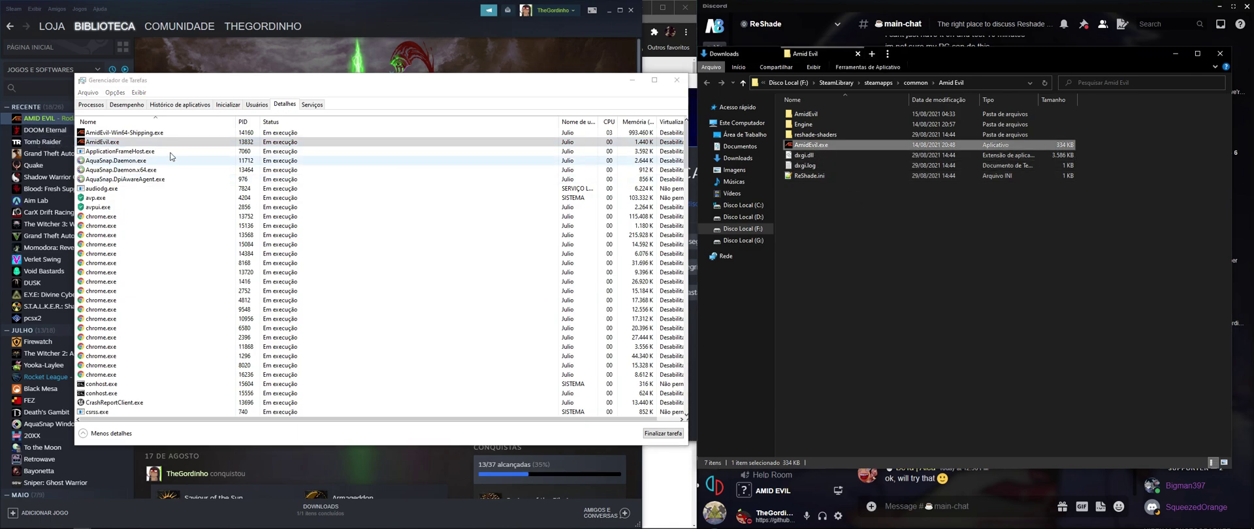
{"action": "left_click", "coordinate": [98, 144]}
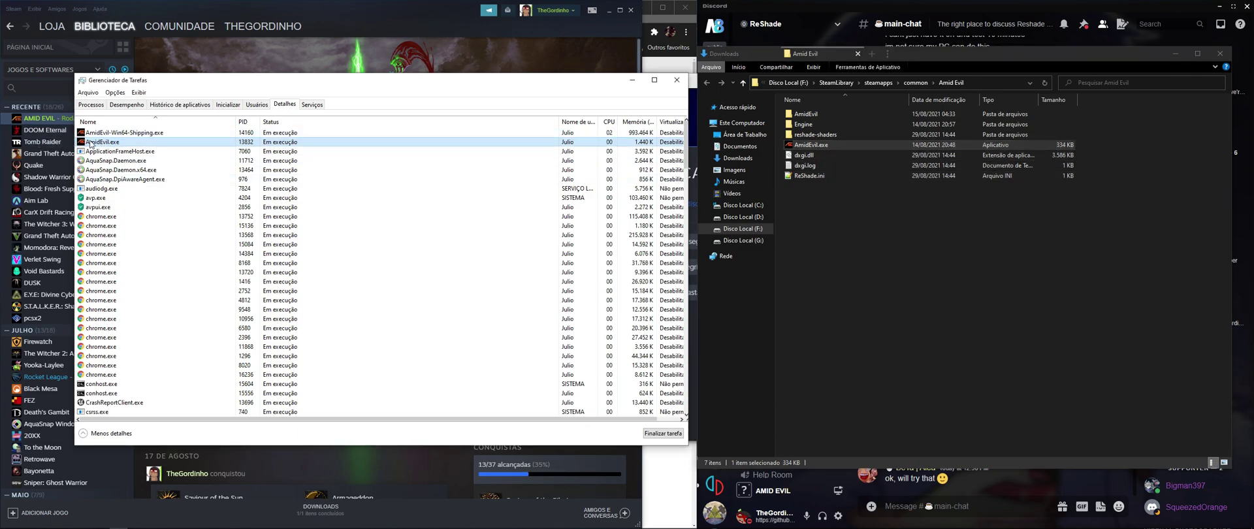
{"action": "left_click", "coordinate": [133, 133]}
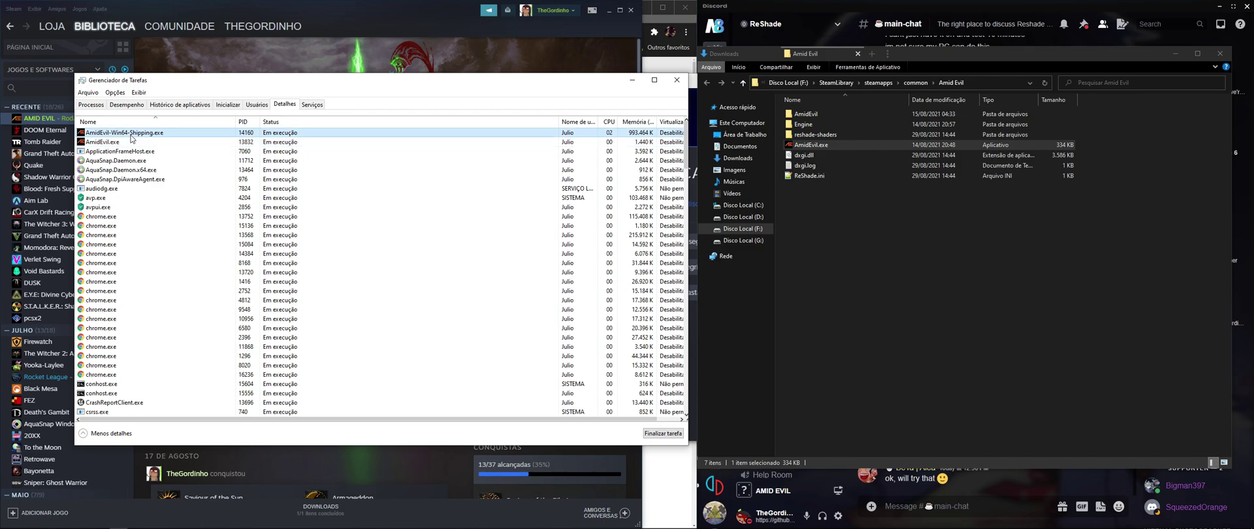
{"action": "right_click", "coordinate": [145, 136]}
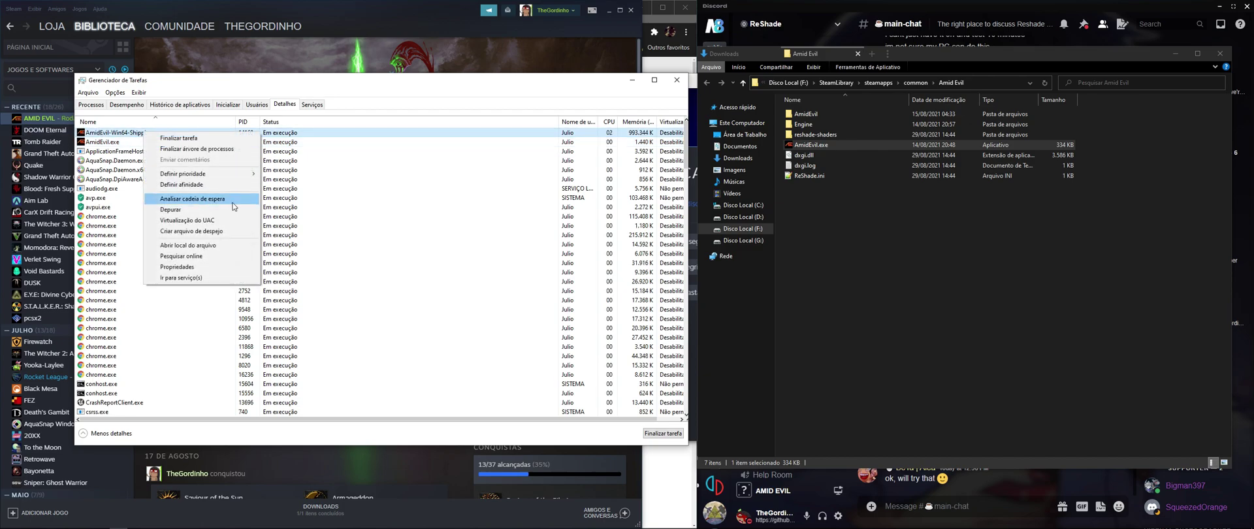
{"action": "left_click", "coordinate": [118, 136]}
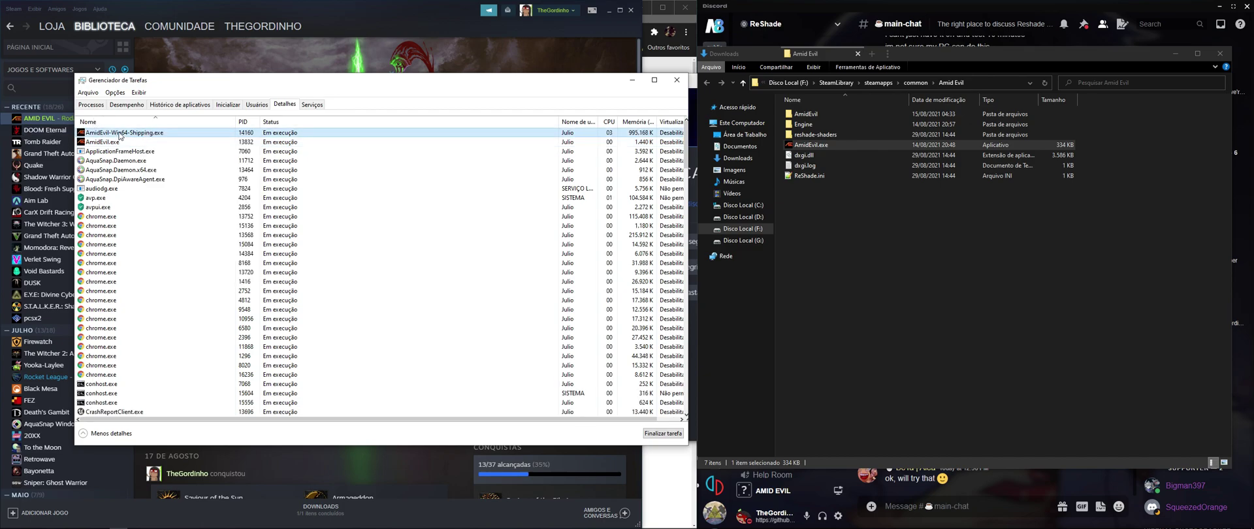
{"action": "right_click", "coordinate": [152, 137]}
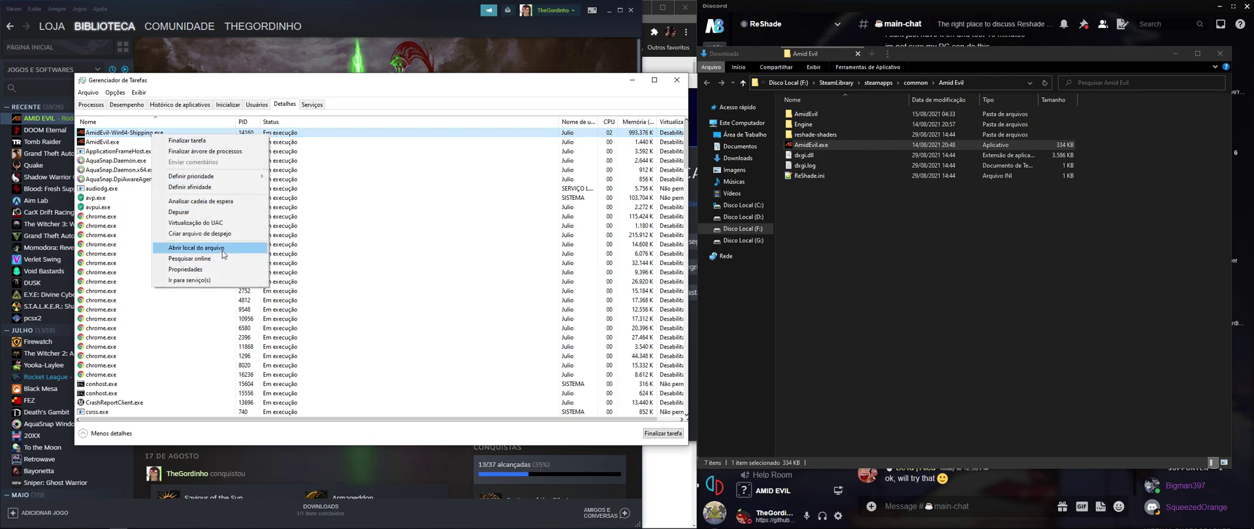
{"action": "left_click", "coordinate": [196, 247]}
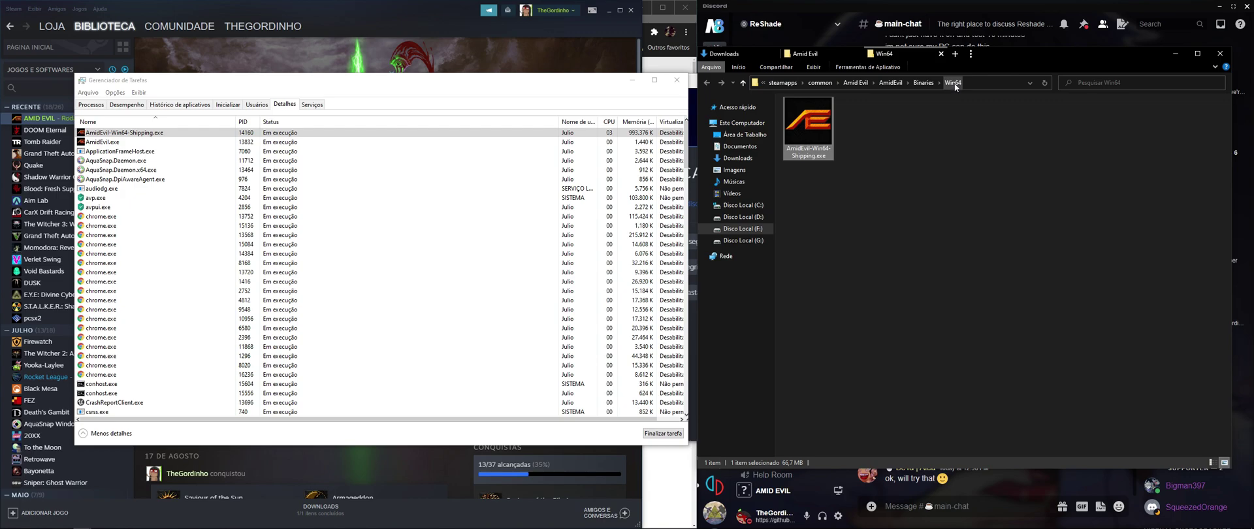
{"action": "left_click", "coordinate": [957, 83]}
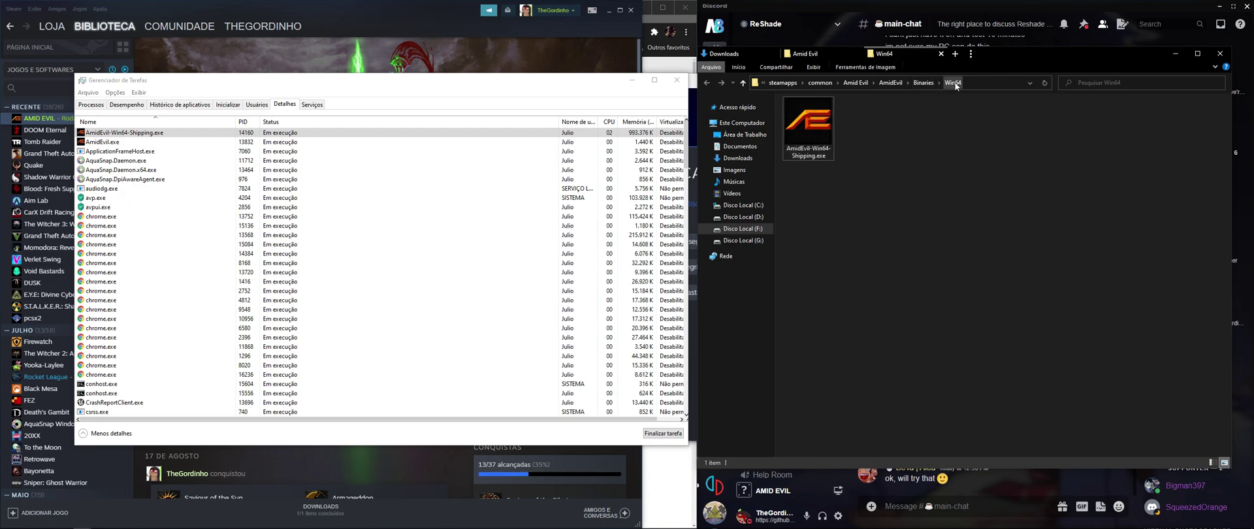
- Go up via breadcrumbs to the Amid Evil folder and inspect dxgi.dll and reshade-shaders
{"action": "left_click", "coordinate": [924, 83]}
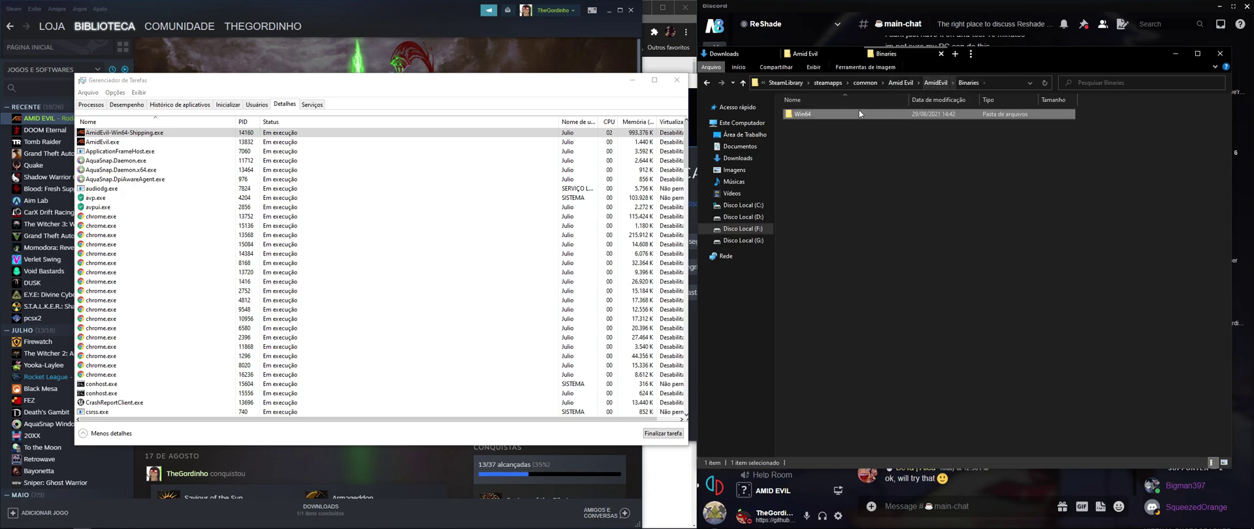
{"action": "left_click", "coordinate": [939, 83]}
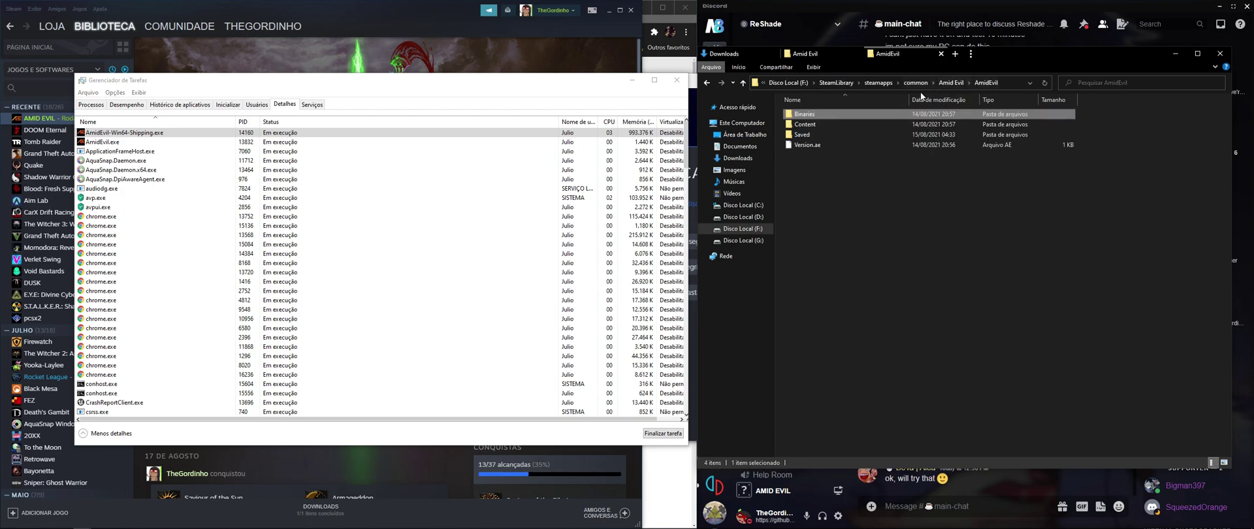
{"action": "left_click", "coordinate": [900, 82]}
{"action": "left_click", "coordinate": [804, 156]}
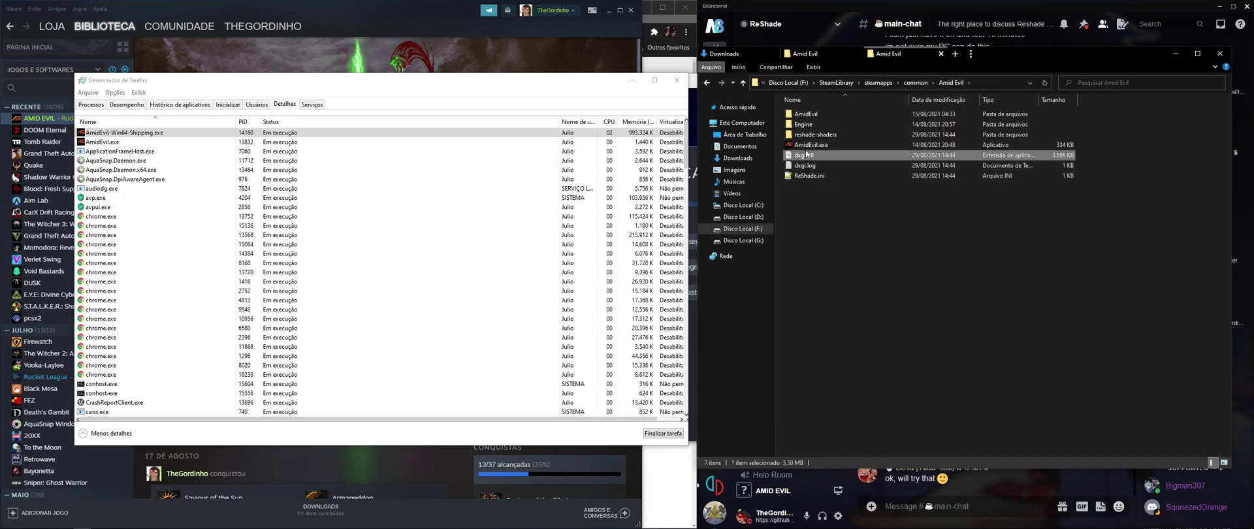
{"action": "left_click", "coordinate": [812, 136]}
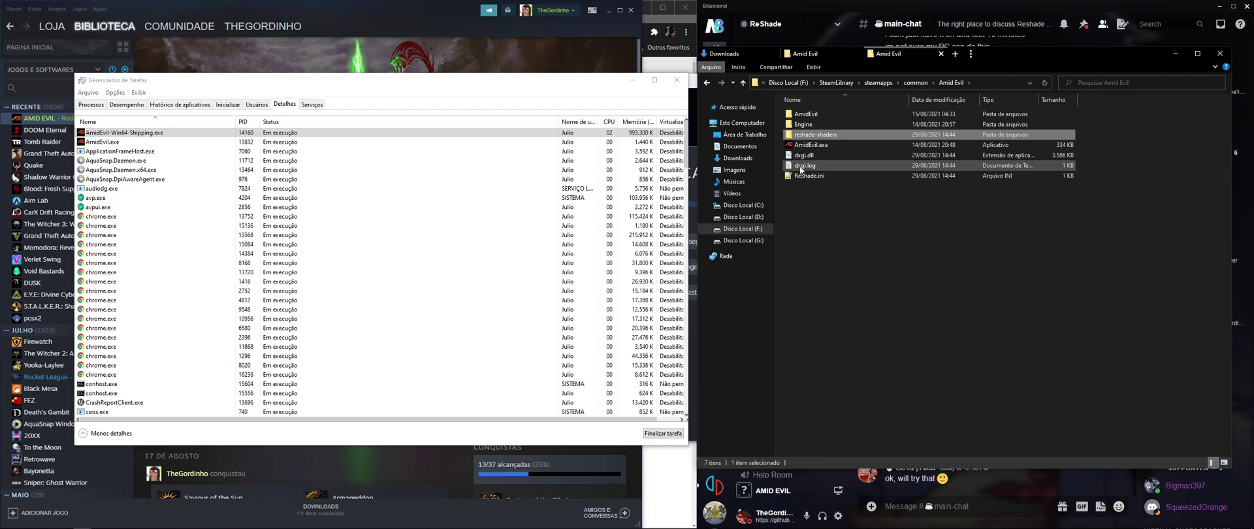
- Open AmidEvil > Binaries > Win64, then step back to the Binaries folder
{"action": "double_click", "coordinate": [808, 115]}
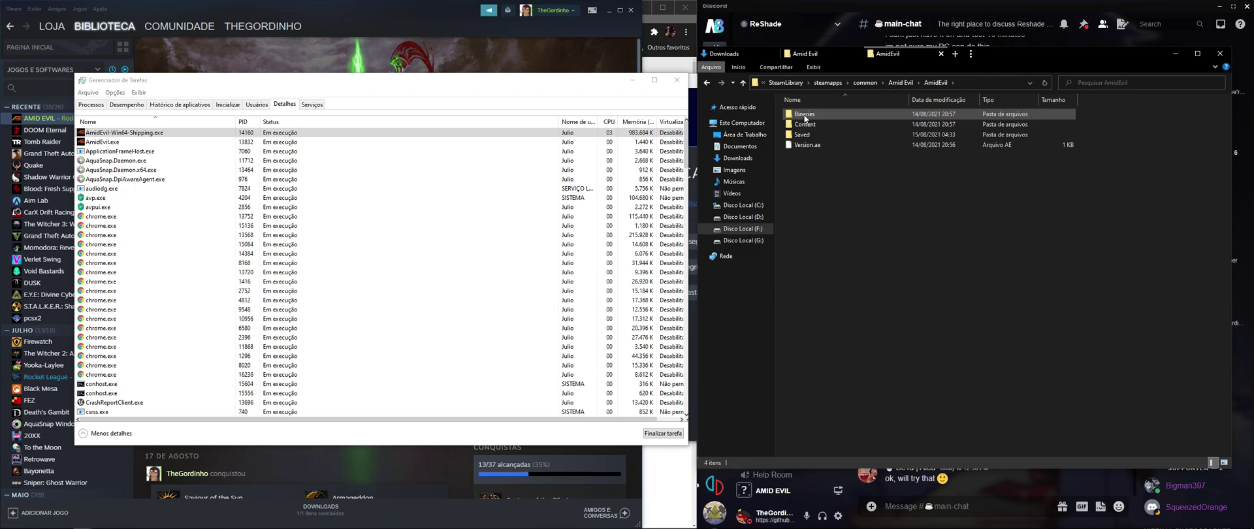
{"action": "double_click", "coordinate": [805, 115]}
{"action": "double_click", "coordinate": [806, 115]}
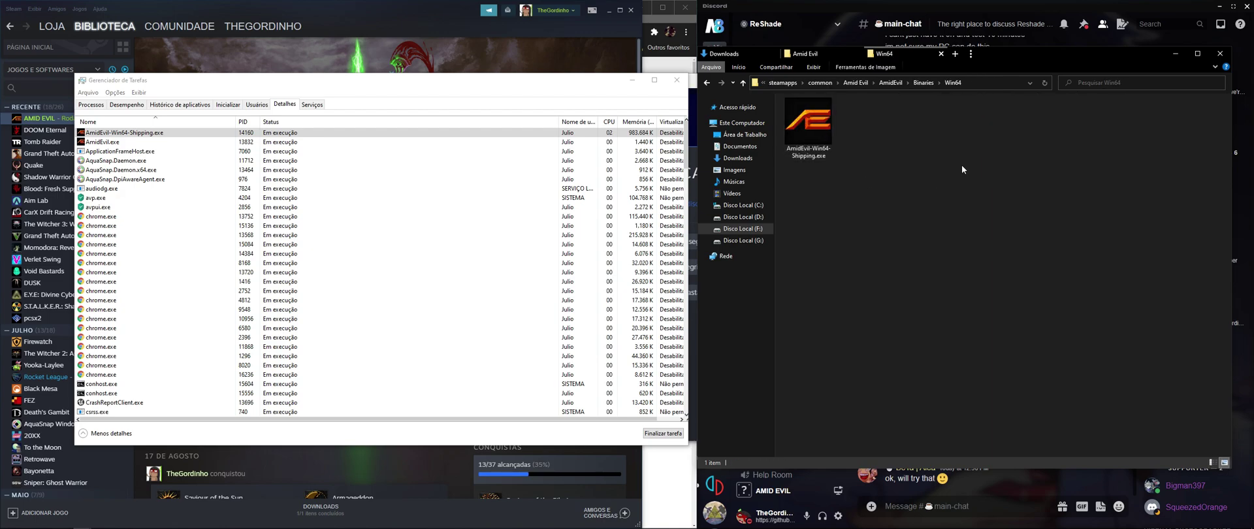
{"action": "key", "text": "BackSpace"}
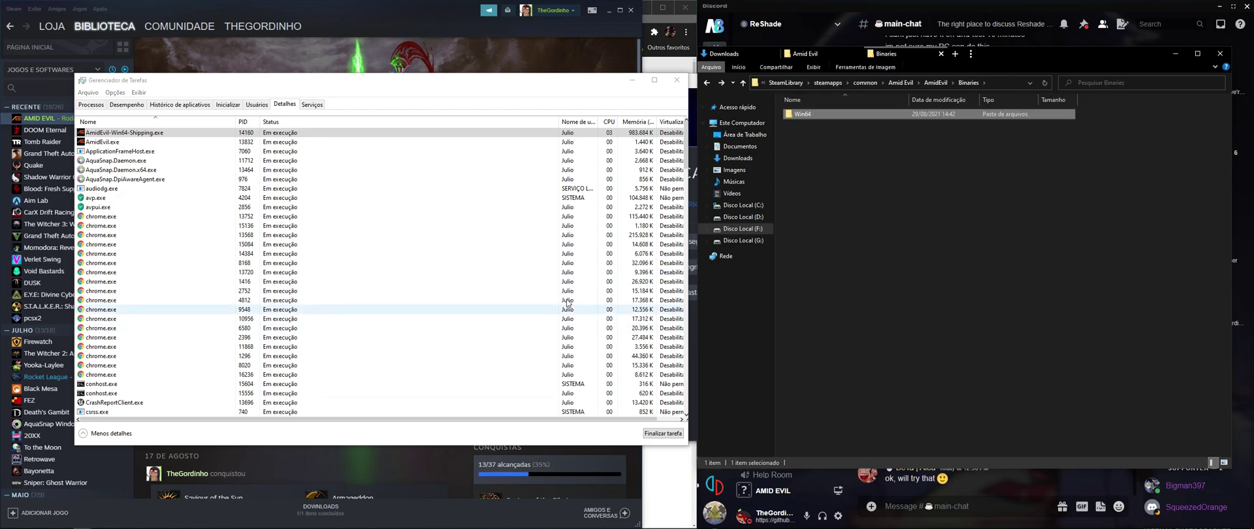
- In the Amid Evil folder, select reshade-shaders, dxgi.dll, dxgi.log and ReShade.ini, excluding AmidEvil.exe
{"action": "key", "text": "alt+Tab"}
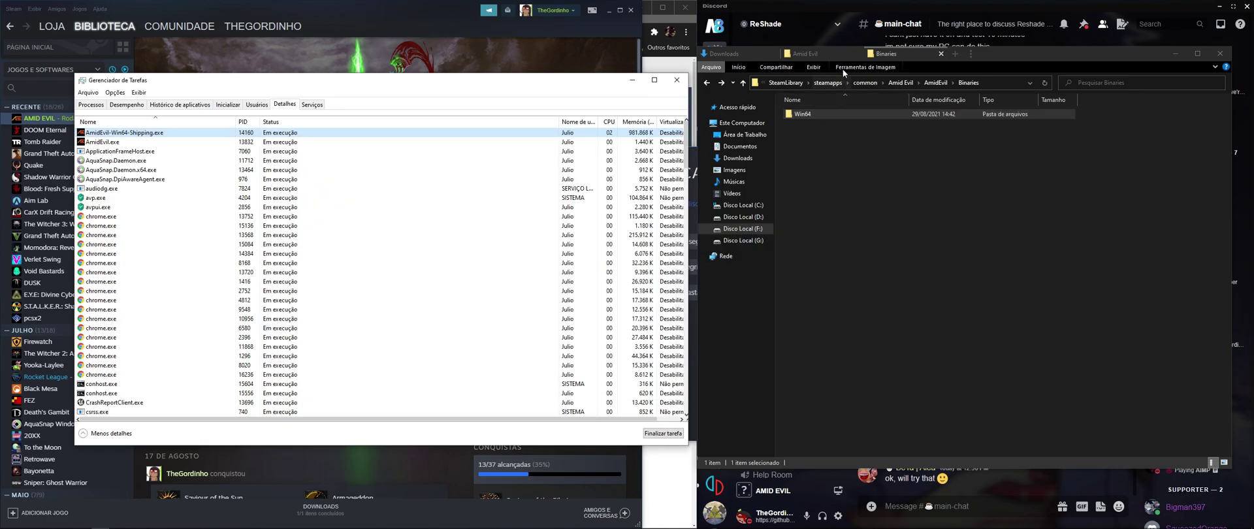
{"action": "left_click", "coordinate": [900, 82]}
{"action": "left_click", "coordinate": [807, 176]}
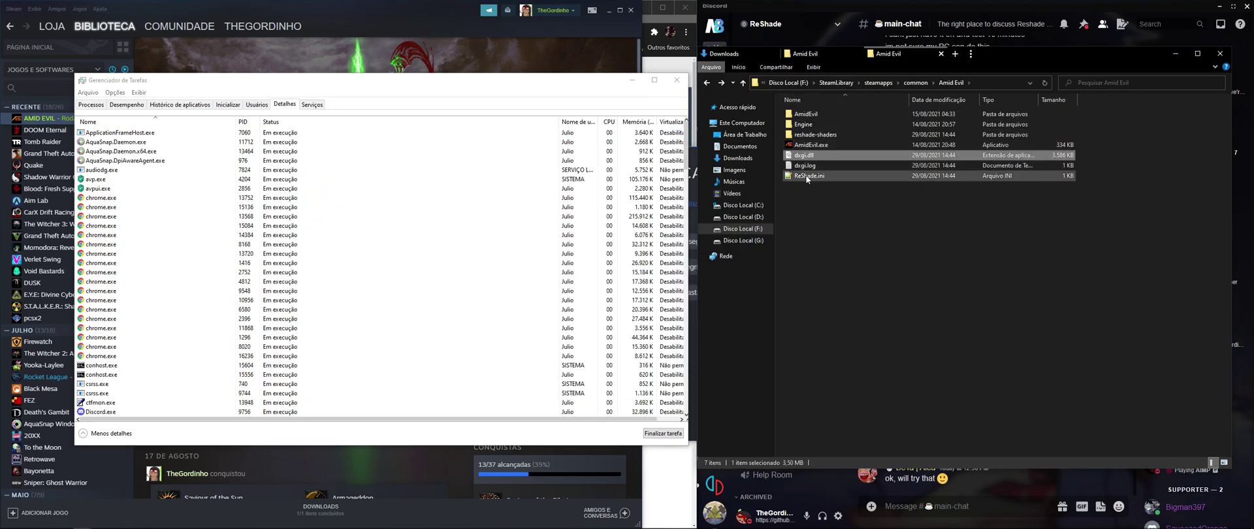
{"action": "left_click", "coordinate": [805, 134], "text": "shift"}
{"action": "left_click", "coordinate": [802, 146], "text": "ctrl"}
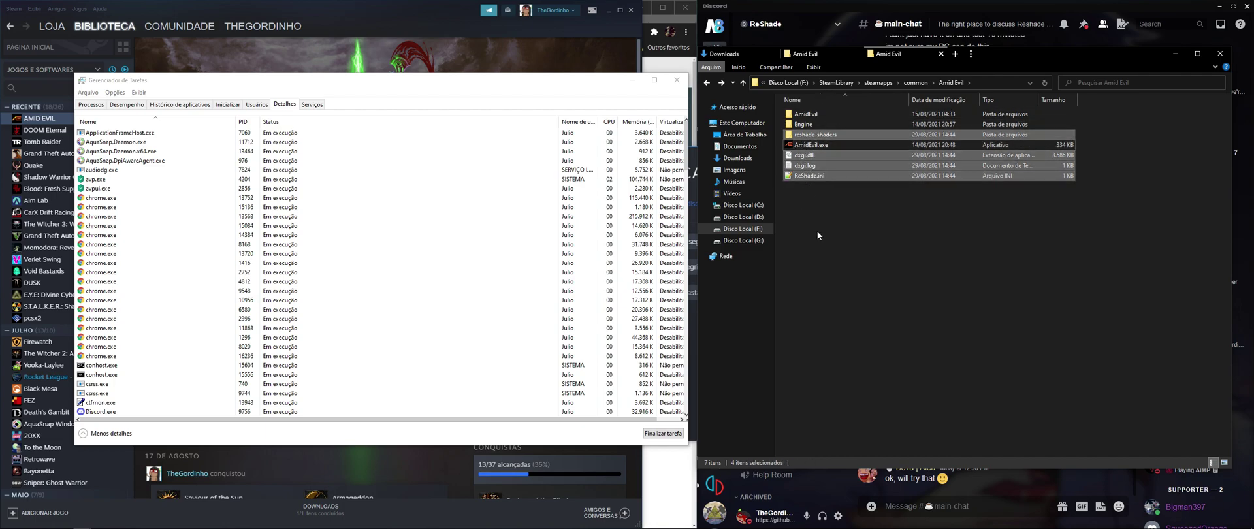
- Paste the four ReShade items into AmidEvil\Binaries\Win64
{"action": "double_click", "coordinate": [806, 114]}
{"action": "double_click", "coordinate": [806, 115]}
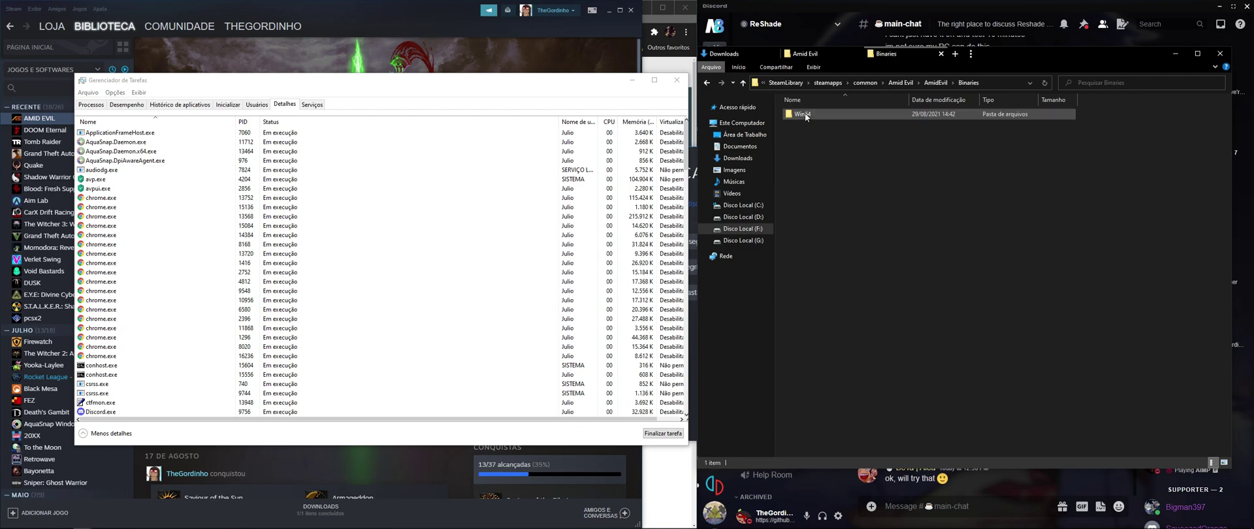
{"action": "double_click", "coordinate": [804, 114]}
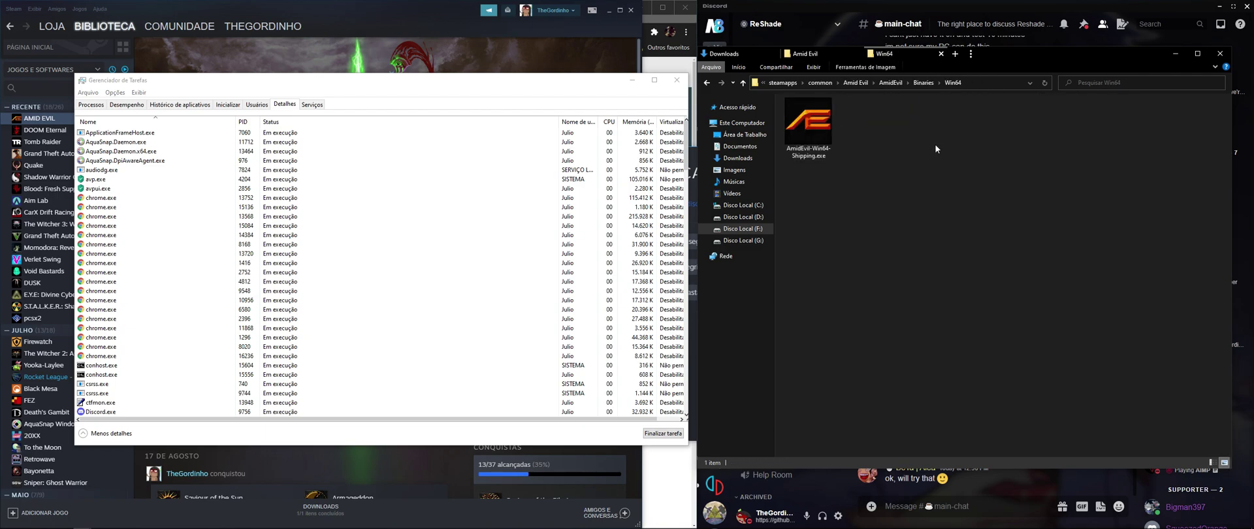
{"action": "key", "text": "ctrl+v"}
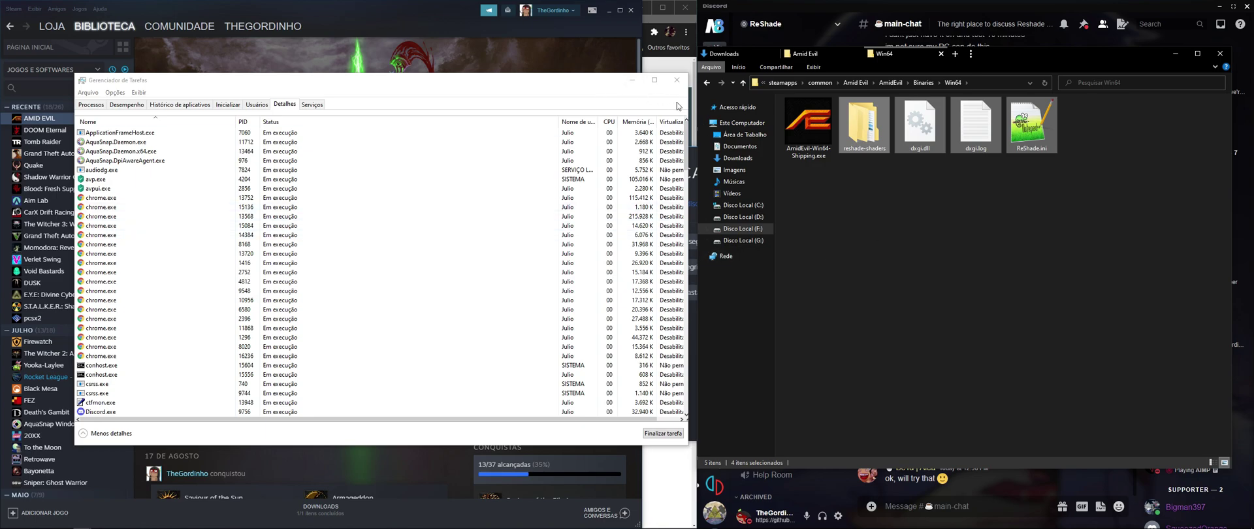
- Launch the standard version of Amid Evil from the Steam library
{"action": "left_click", "coordinate": [285, 15]}
{"action": "left_click", "coordinate": [89, 26]}
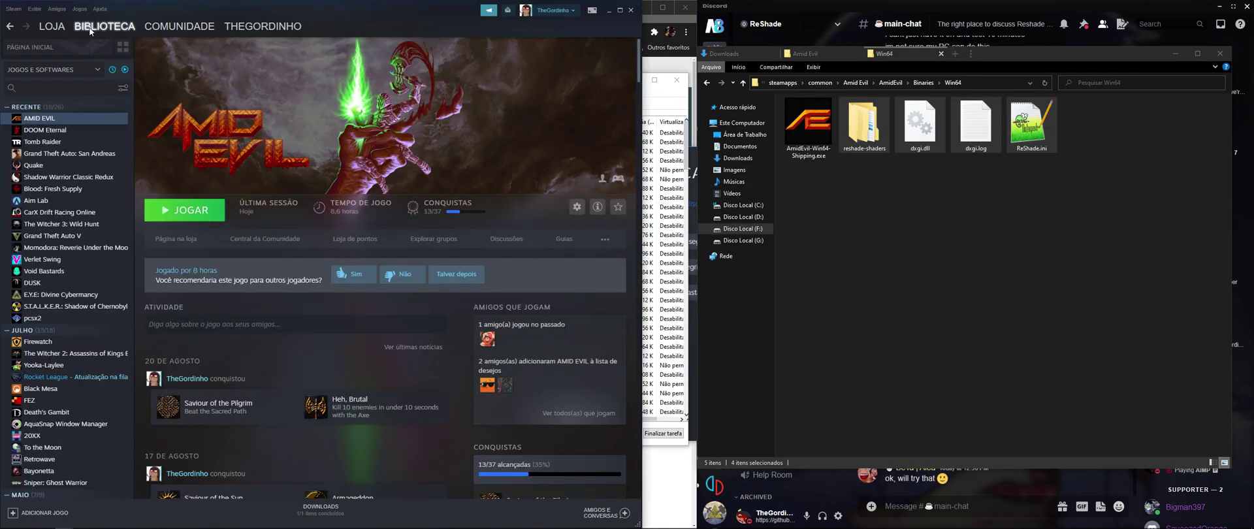
{"action": "left_click", "coordinate": [193, 218]}
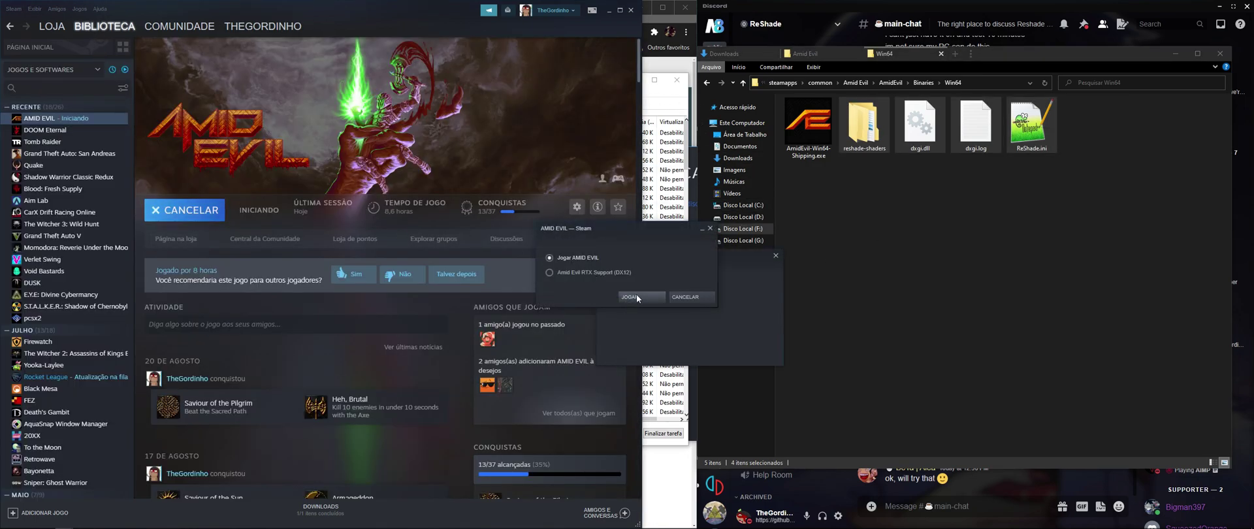
{"action": "left_click", "coordinate": [637, 297]}
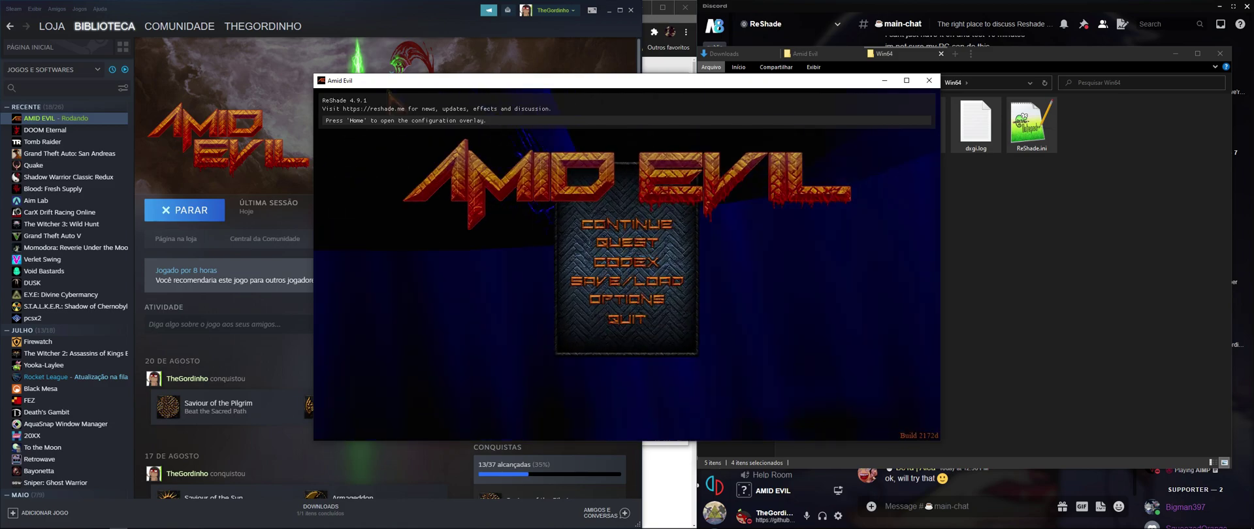
- Enable the ASCII effect in the ReShade overlay, then close the game window
{"action": "key", "text": "Home"}
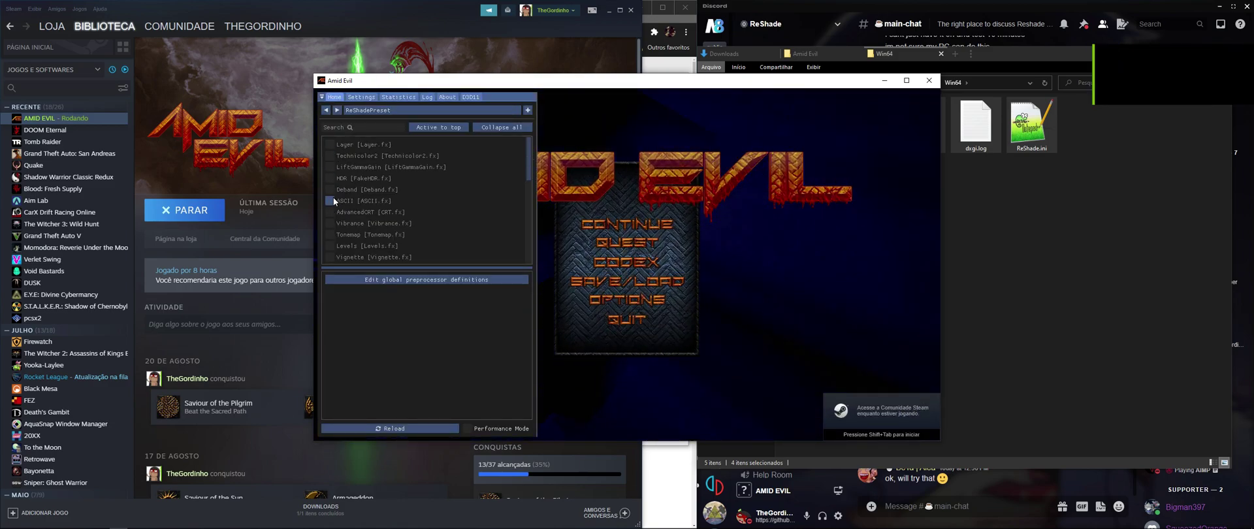
{"action": "left_click", "coordinate": [333, 199]}
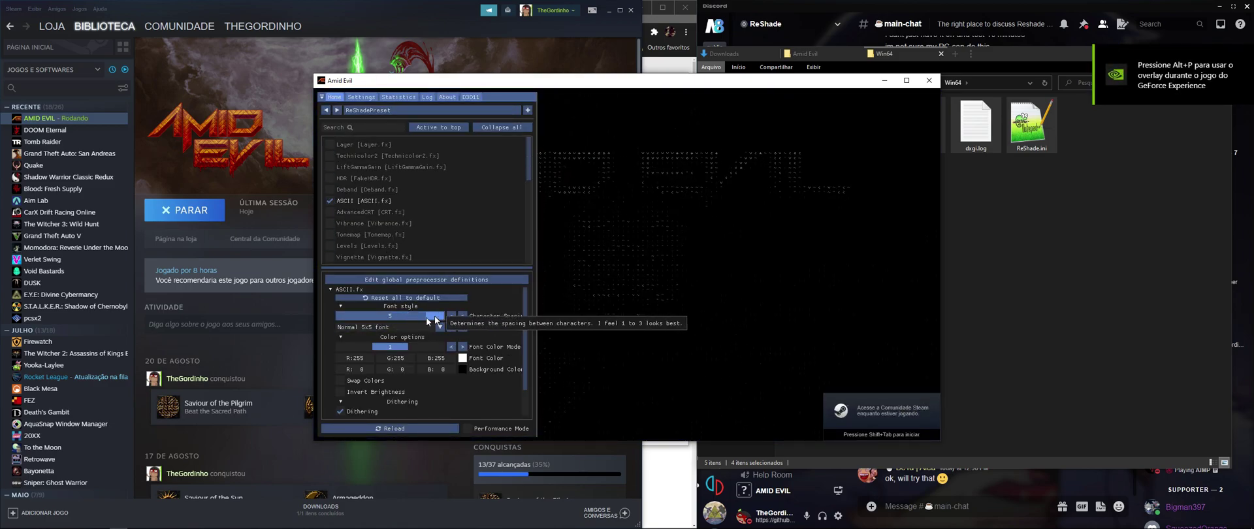
{"action": "key", "text": "Home"}
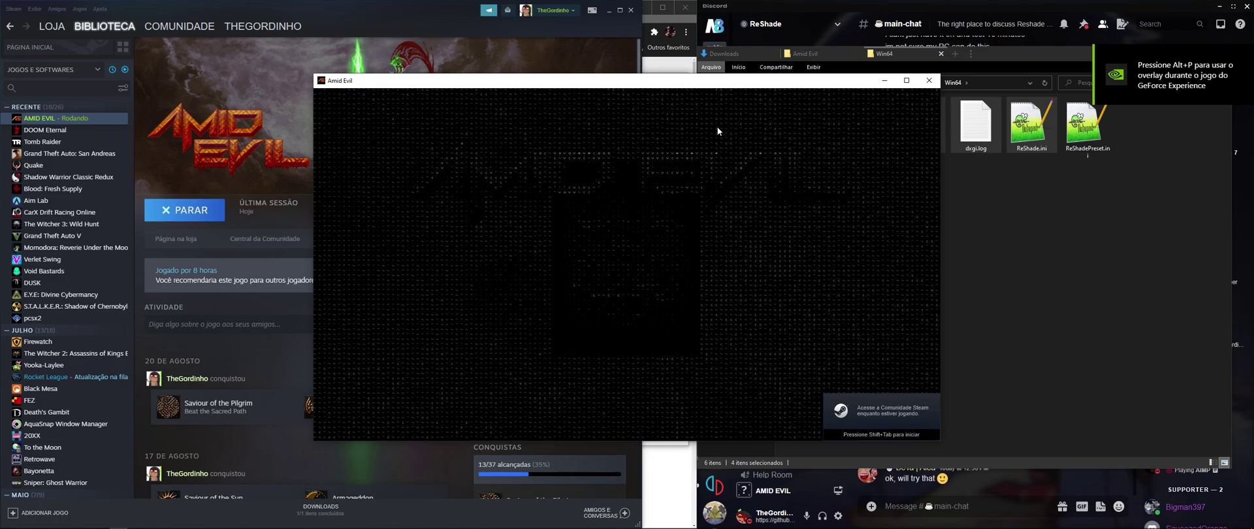
{"action": "left_click", "coordinate": [930, 83]}
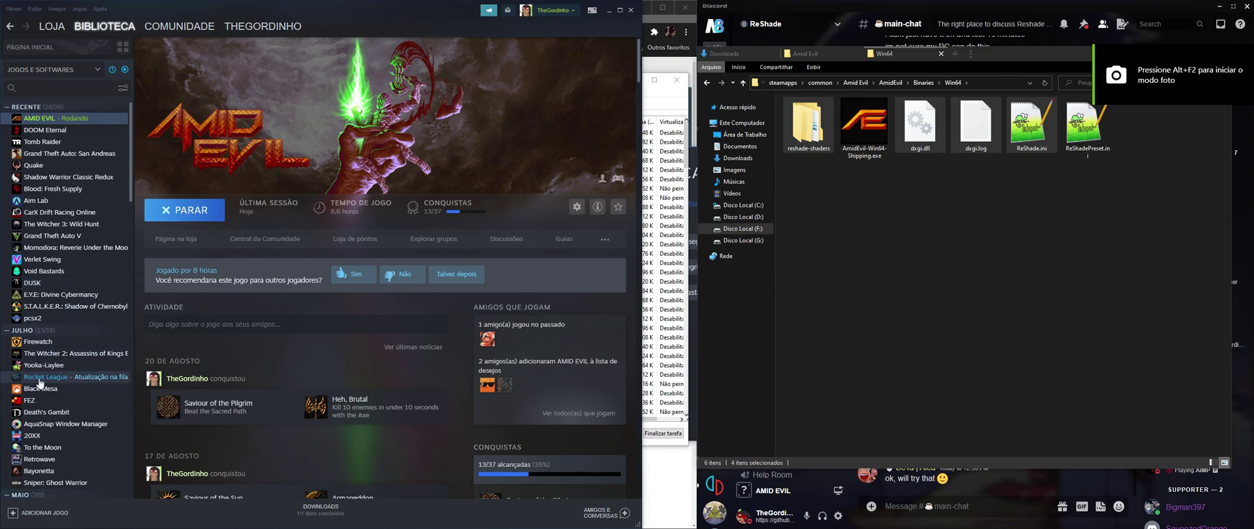
- Filter the library with 'hal' and open Half-Life 2's local files properties to browse its folder
{"action": "left_click", "coordinate": [66, 95]}
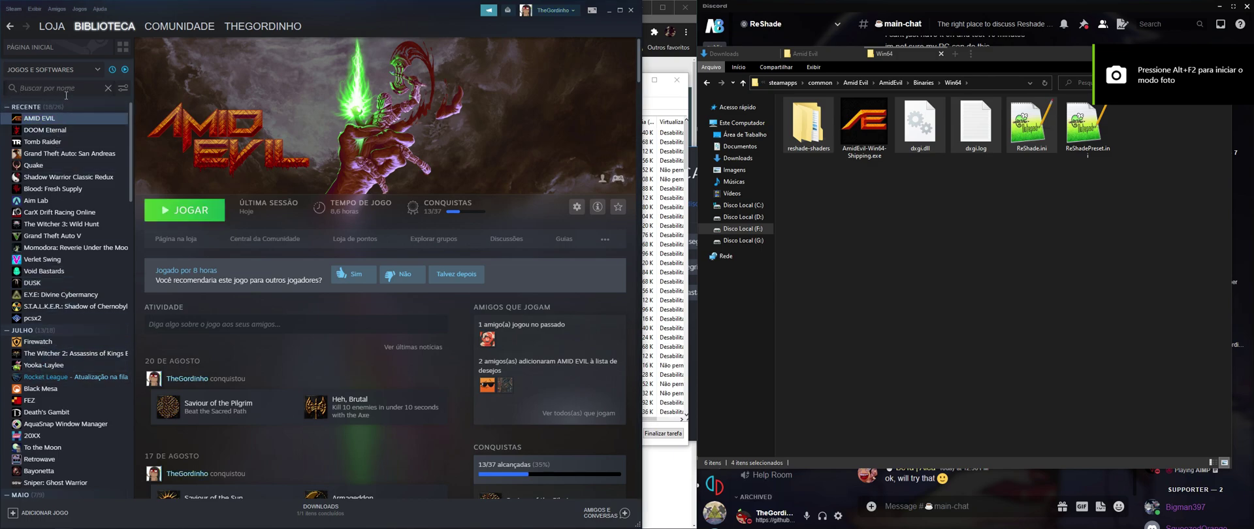
{"action": "type", "text": "hal"}
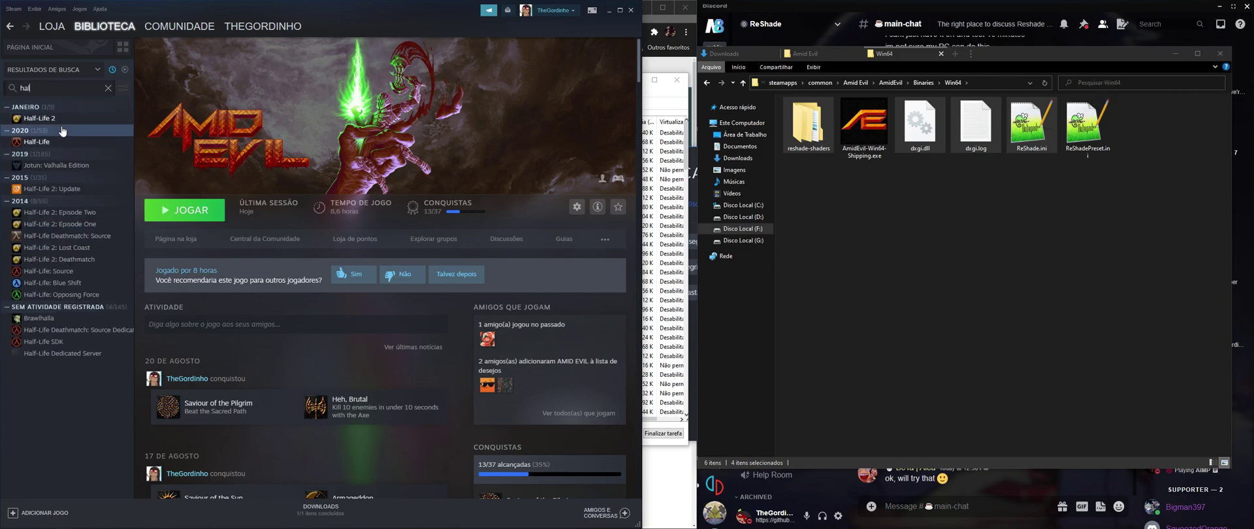
{"action": "right_click", "coordinate": [64, 121]}
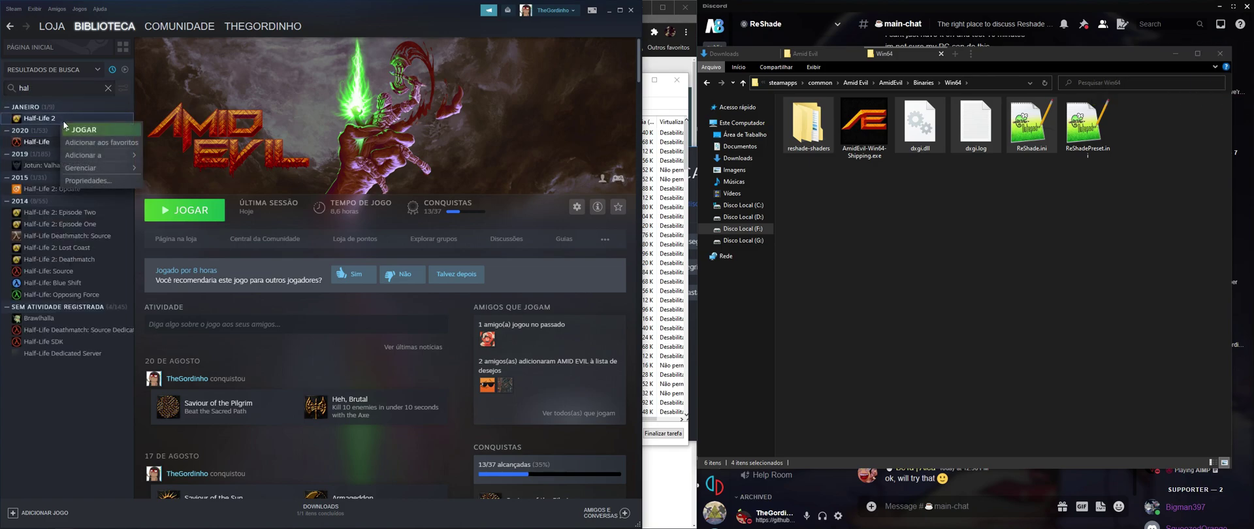
{"action": "left_click", "coordinate": [98, 181]}
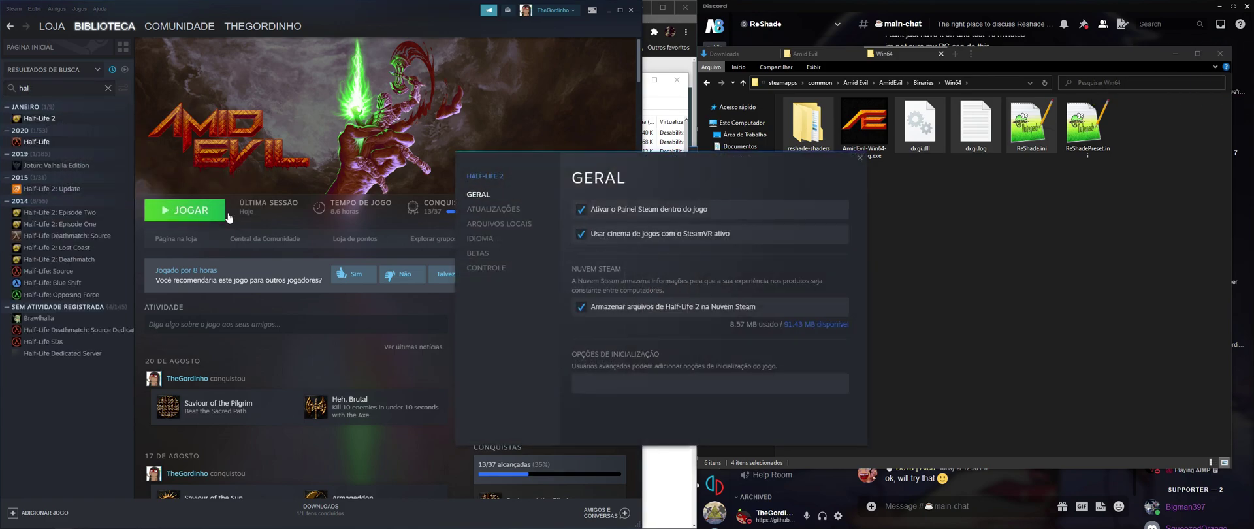
{"action": "left_click", "coordinate": [498, 224]}
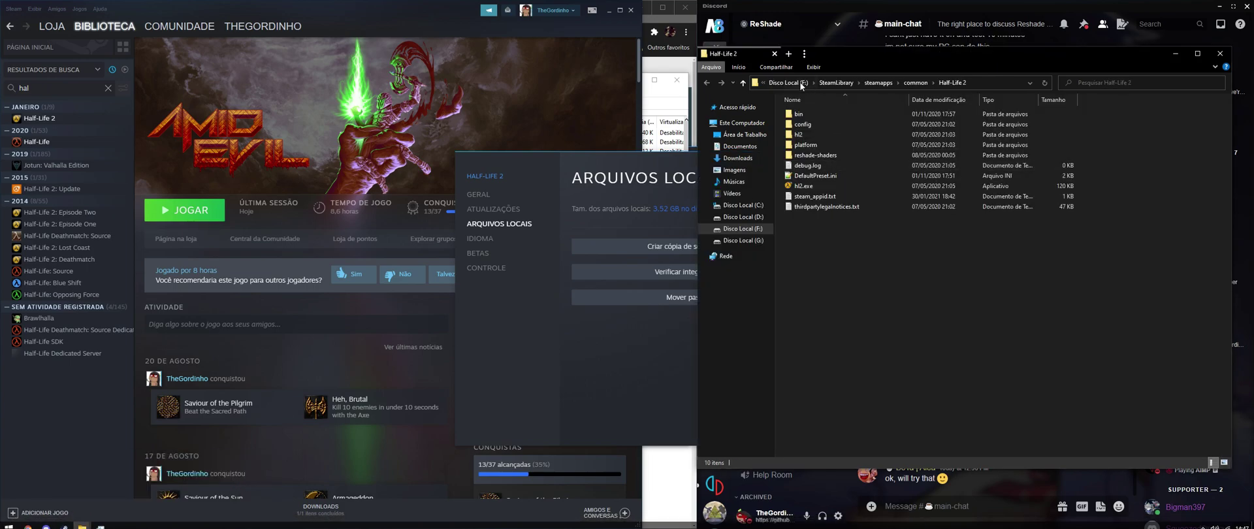
- Look through Half-Life 2's bin folder, then return to the main folder to check hl2.exe
{"action": "double_click", "coordinate": [804, 118]}
{"action": "scroll", "coordinate": [854, 194], "scroll_direction": "down", "scroll_amount": 5}
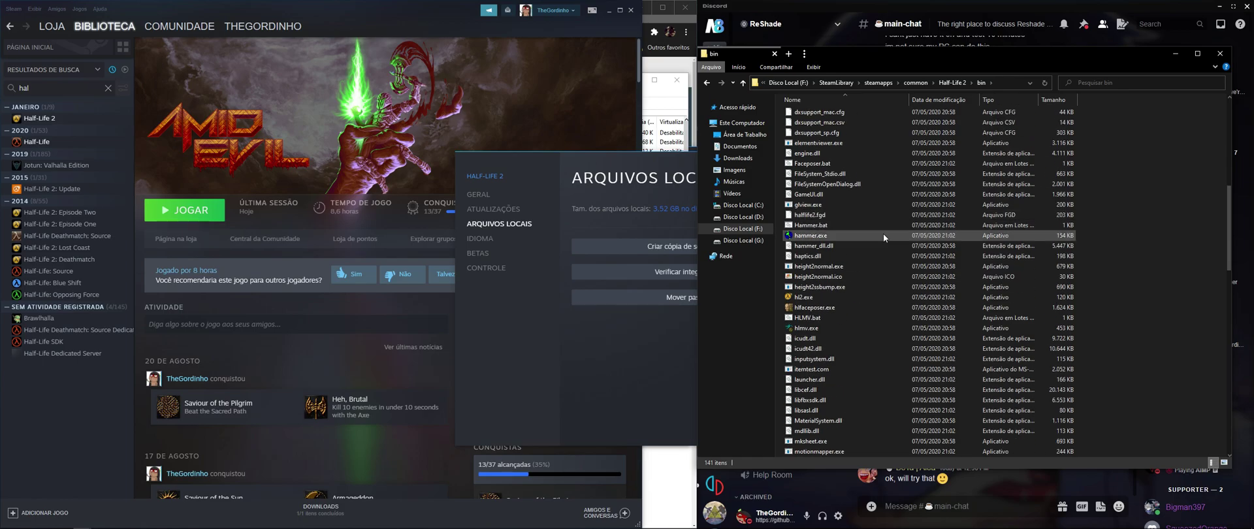
{"action": "scroll", "coordinate": [883, 233], "scroll_direction": "down", "scroll_amount": 14}
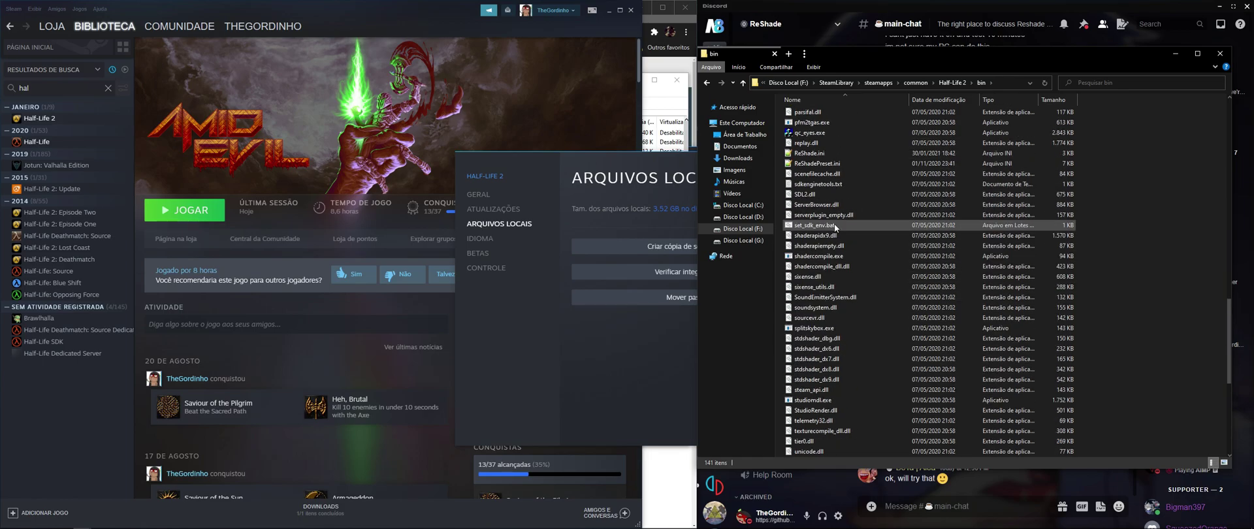
{"action": "scroll", "coordinate": [834, 223], "scroll_direction": "up", "scroll_amount": 13}
{"action": "left_click", "coordinate": [809, 204]}
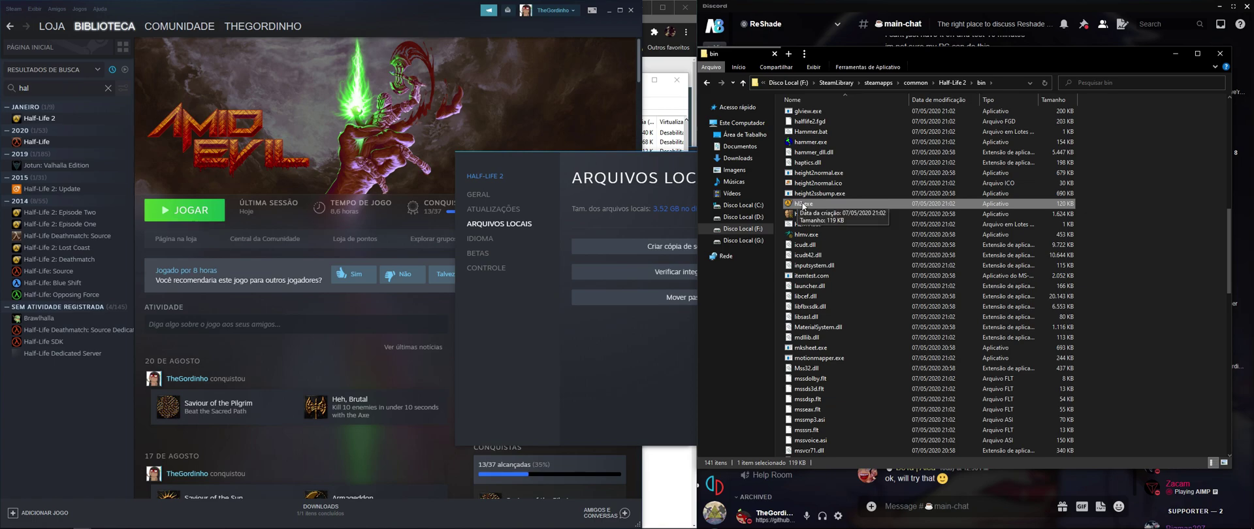
{"action": "left_click", "coordinate": [952, 82]}
{"action": "left_click", "coordinate": [804, 186]}
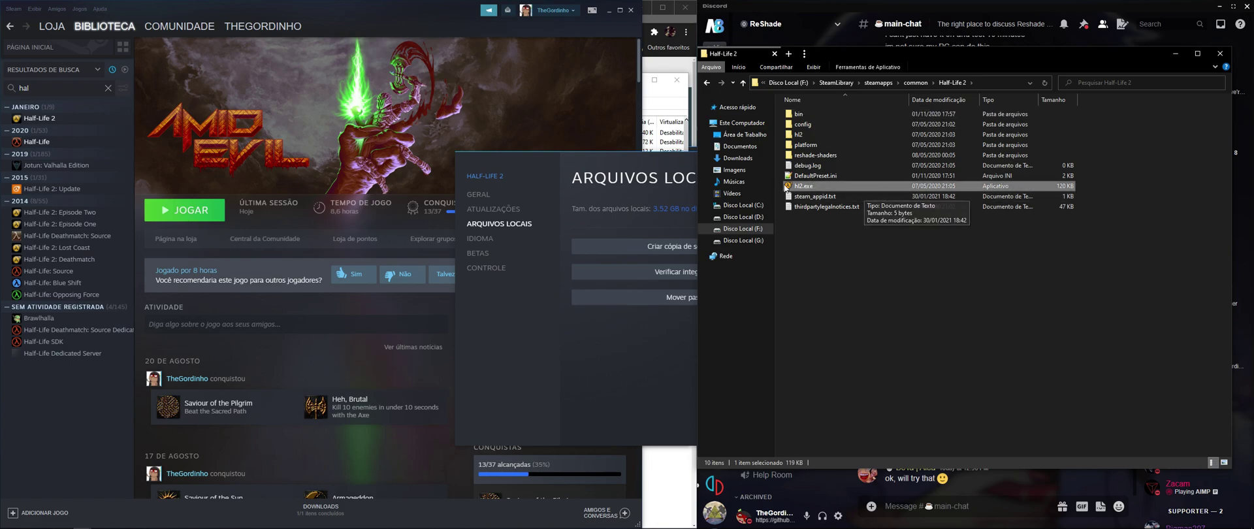
- Reopen bin and open d3d9.dll's properties, identifying it as ReShade 4.8.2
{"action": "double_click", "coordinate": [801, 115]}
{"action": "scroll", "coordinate": [859, 312], "scroll_direction": "down", "scroll_amount": 4}
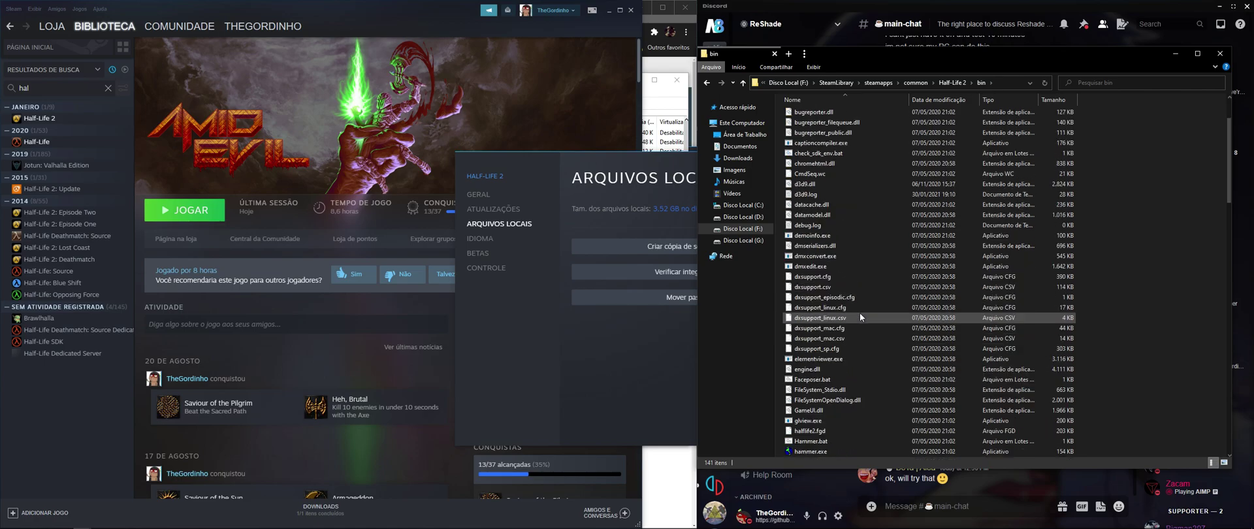
{"action": "scroll", "coordinate": [860, 315], "scroll_direction": "up", "scroll_amount": 1}
{"action": "left_click", "coordinate": [794, 216]}
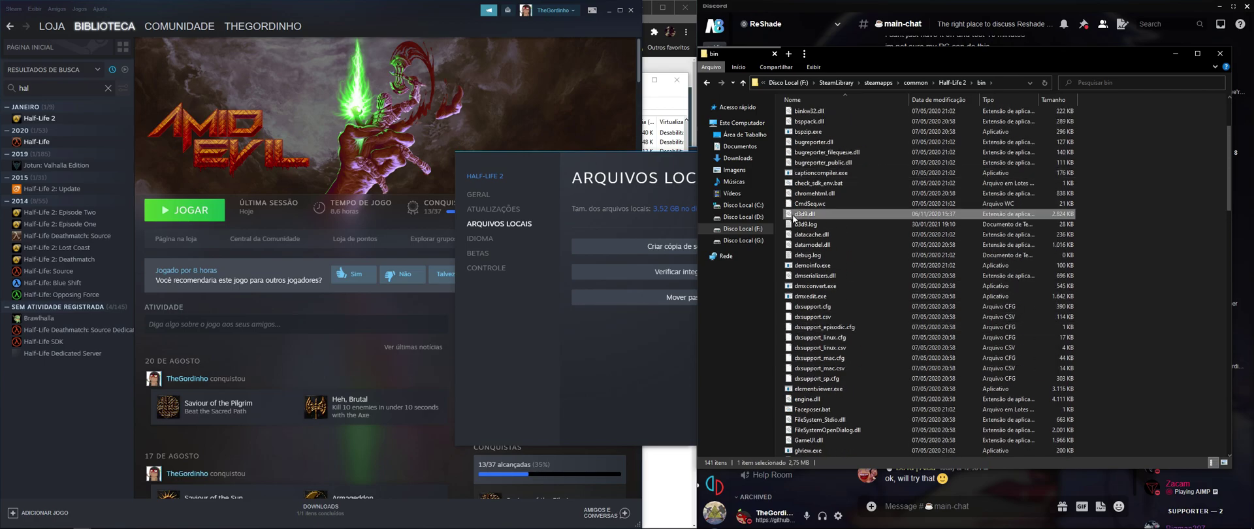
{"action": "right_click", "coordinate": [795, 218]}
{"action": "left_click", "coordinate": [833, 418]}
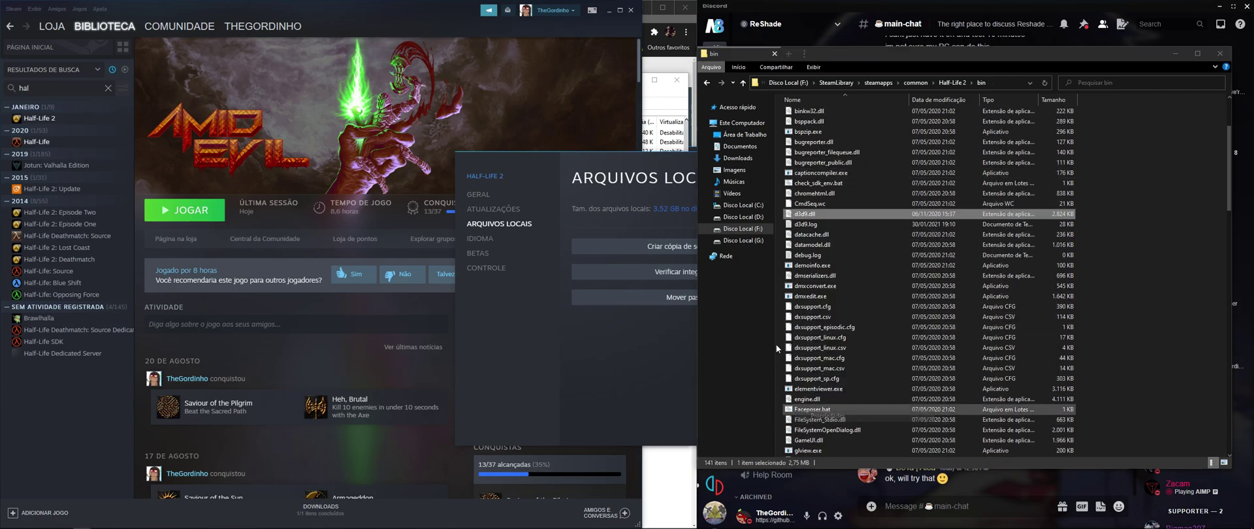
- Review the d3d9.dll file details, including its description and file version
{"action": "left_click", "coordinate": [915, 240]}
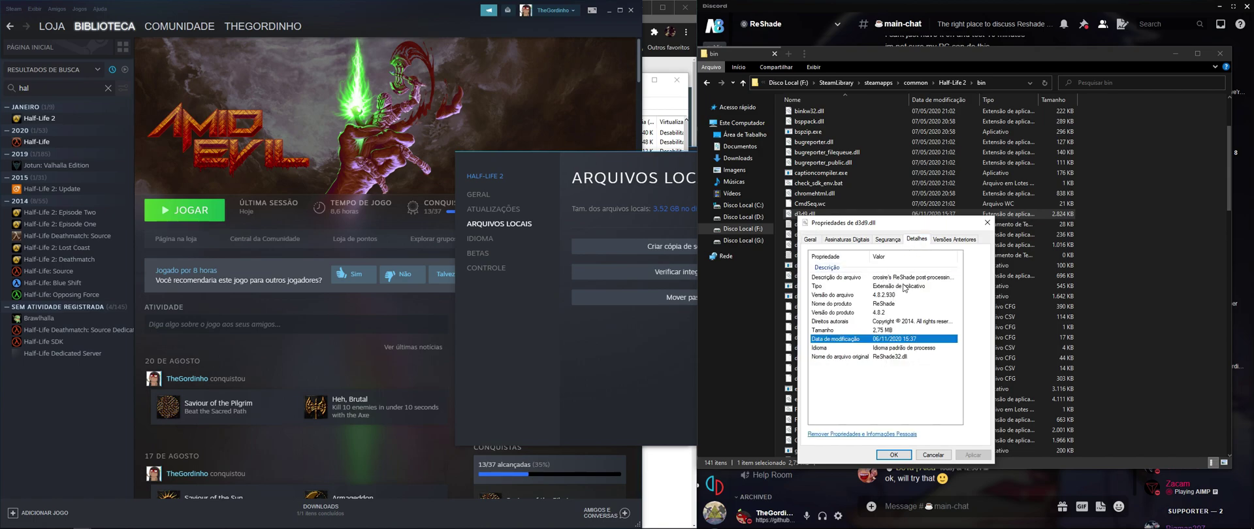
{"action": "key", "text": "Home"}
{"action": "left_click", "coordinate": [883, 297]}
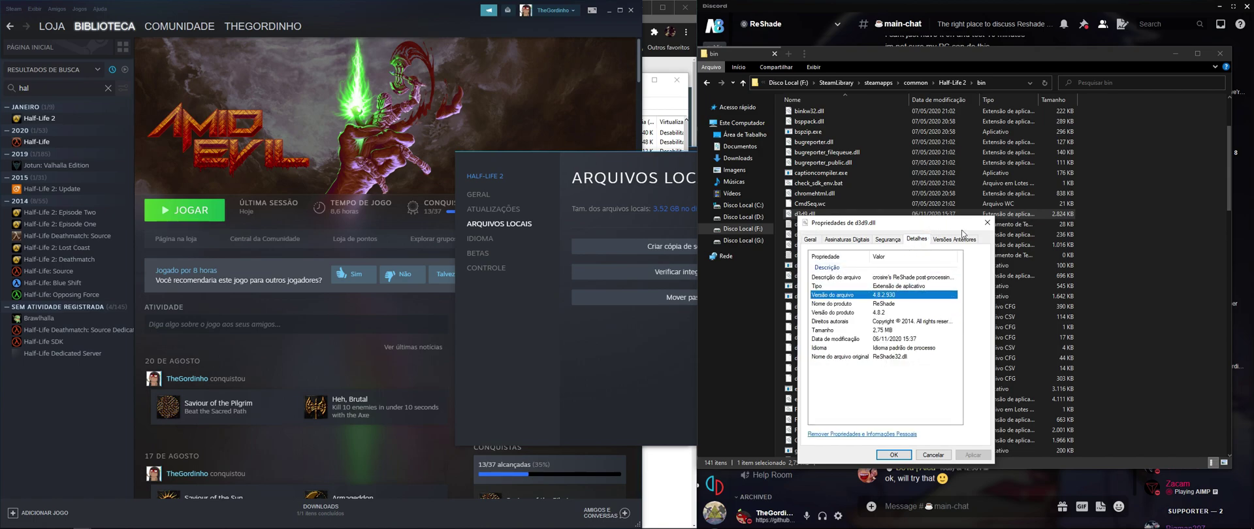
- Close the d3d9.dll properties and return to the Half-Life 2 install folder
{"action": "left_click", "coordinate": [987, 224]}
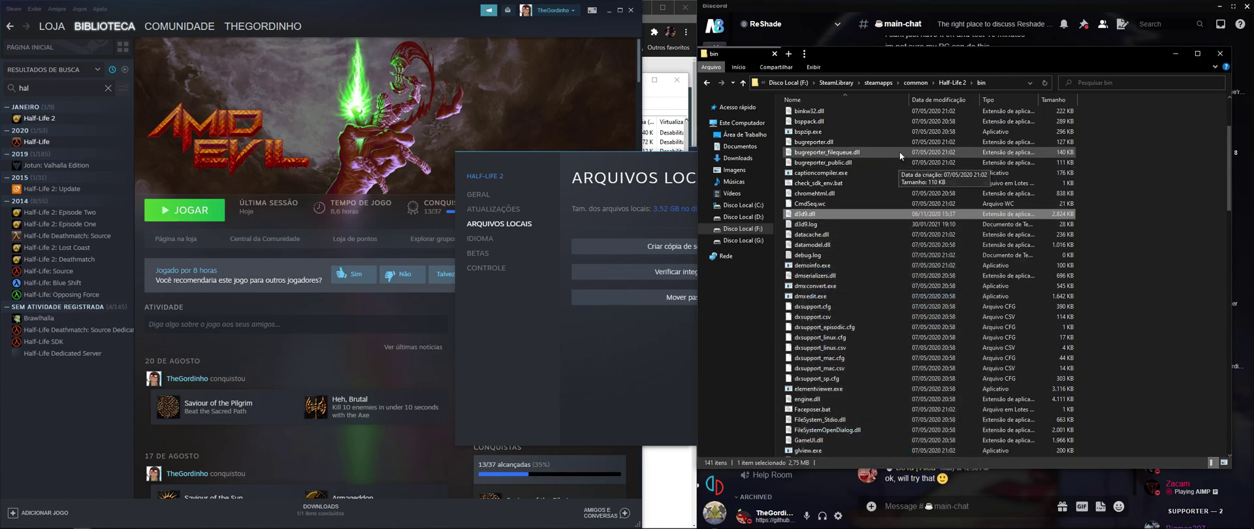
{"action": "left_click", "coordinate": [953, 83]}
{"action": "left_click", "coordinate": [858, 336]}
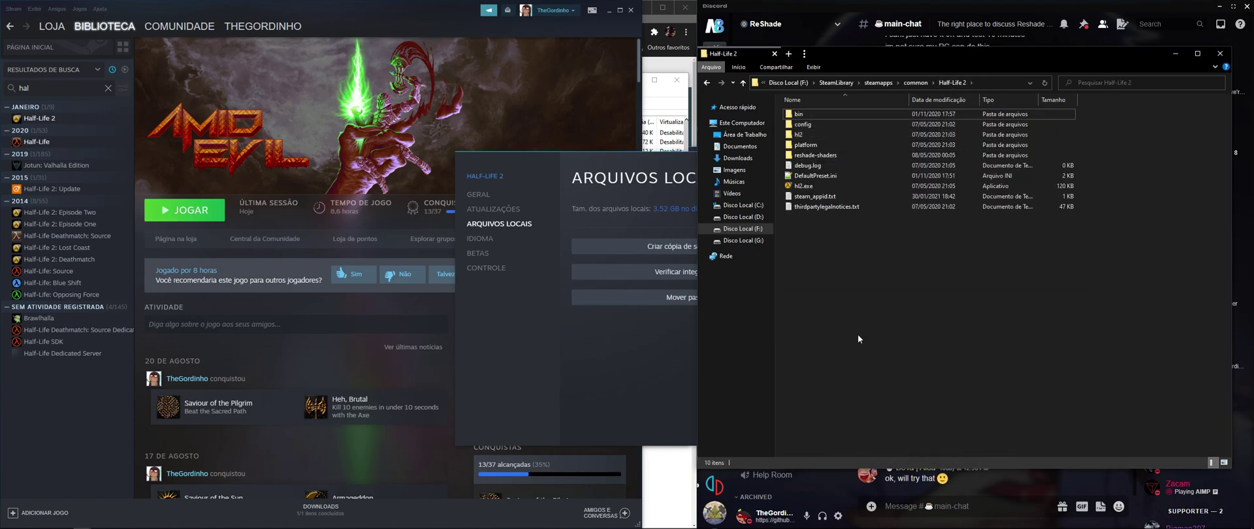
- Close Steam's Half-Life 2 settings window and bring Task Manager forward, moving it aside
{"action": "left_click", "coordinate": [636, 192]}
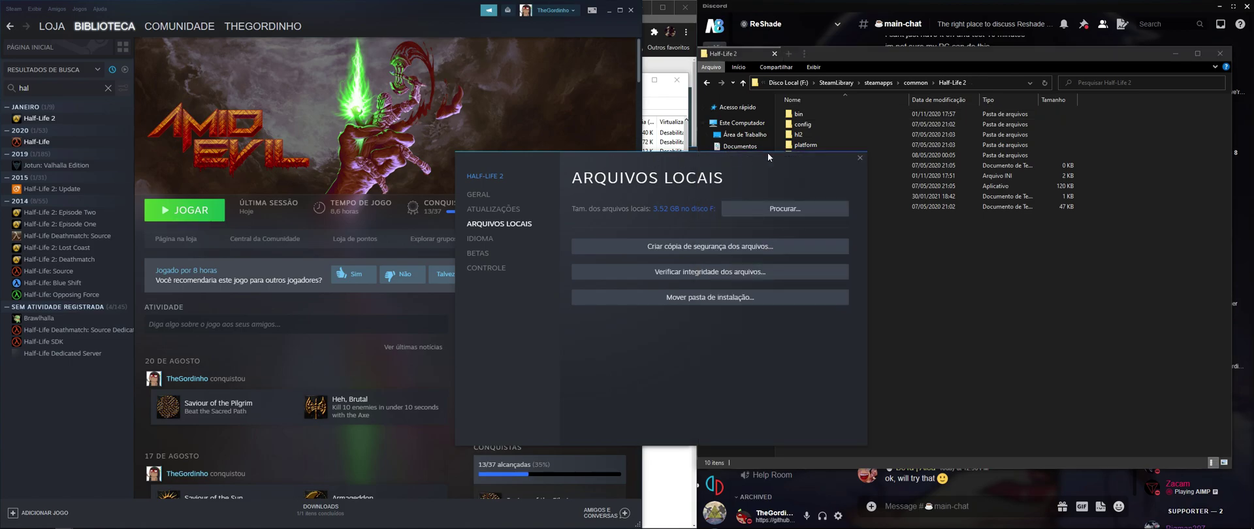
{"action": "left_click", "coordinate": [859, 158]}
{"action": "left_click", "coordinate": [646, 83]}
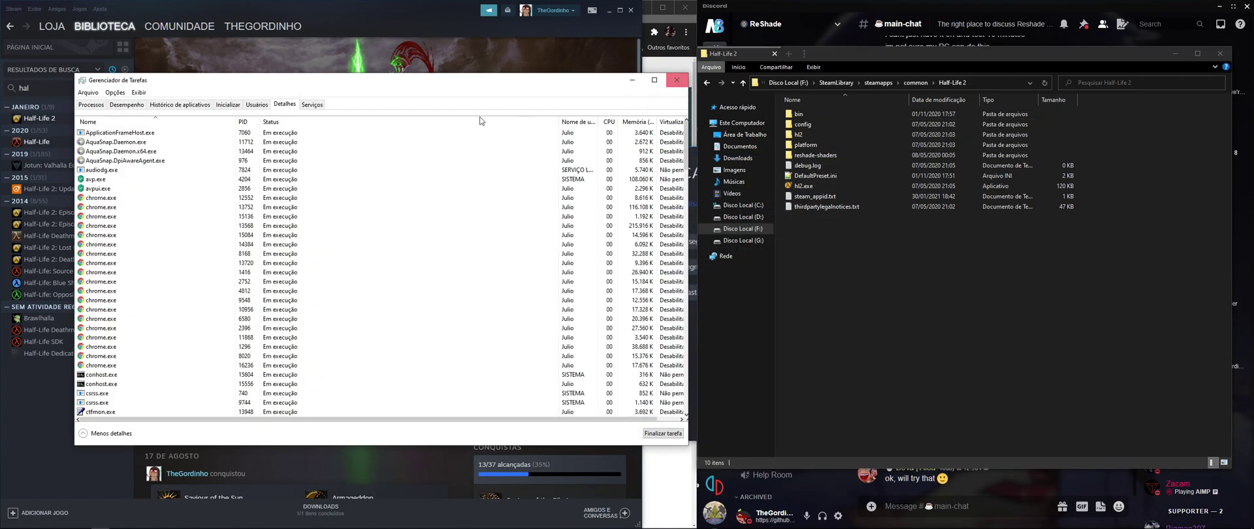
{"action": "left_click_drag", "start_coordinate": [237, 92], "coordinate": [349, 111]}
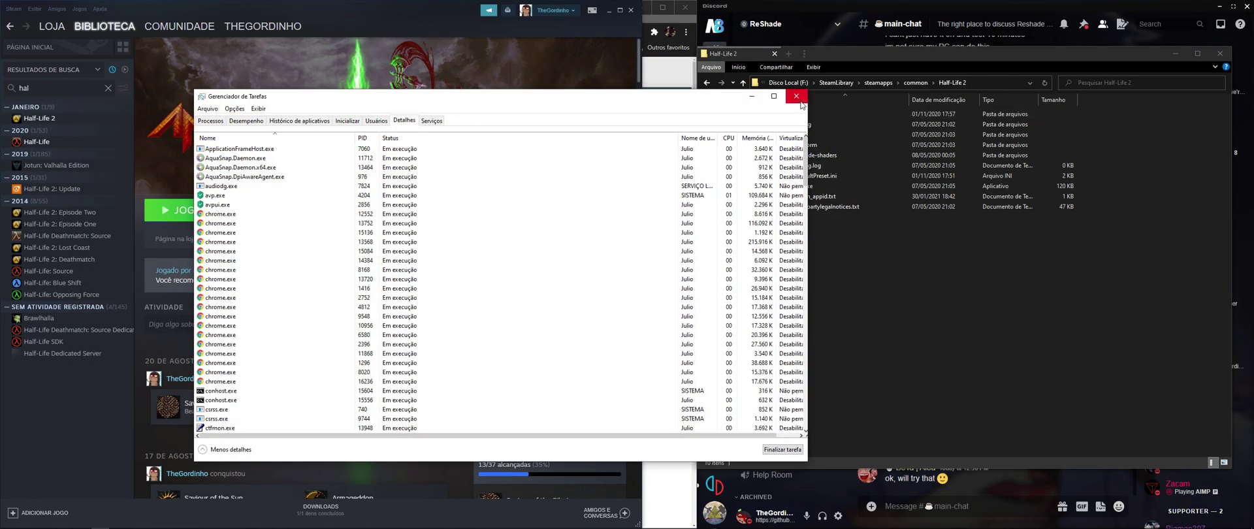